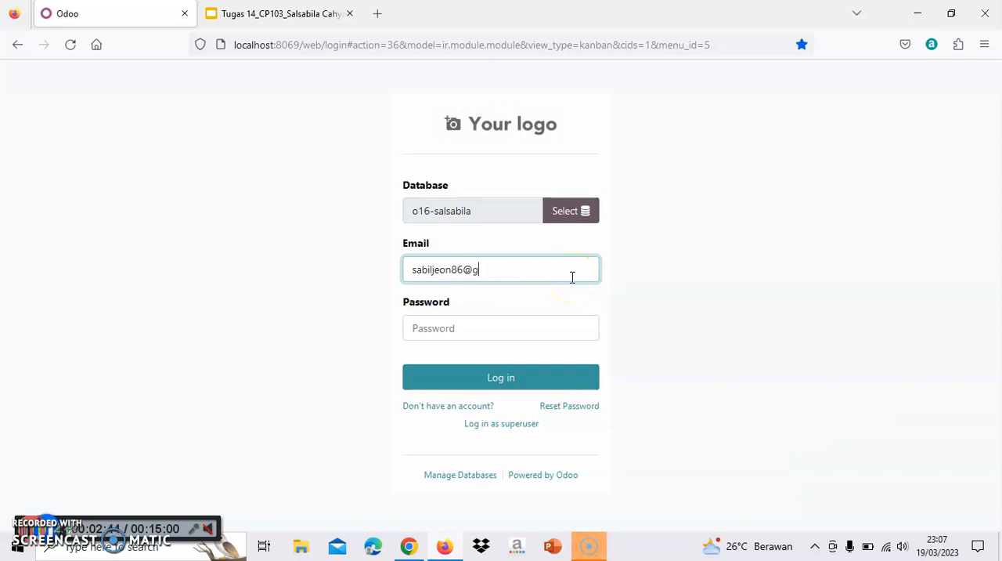
Finish entering the account email, fill in the account password, and log in to the Odoo database
{"action": "type", "text": "il.com"}
{"action": "left_click", "coordinate": [564, 335]}
{"action": "type", "text": "•••"}
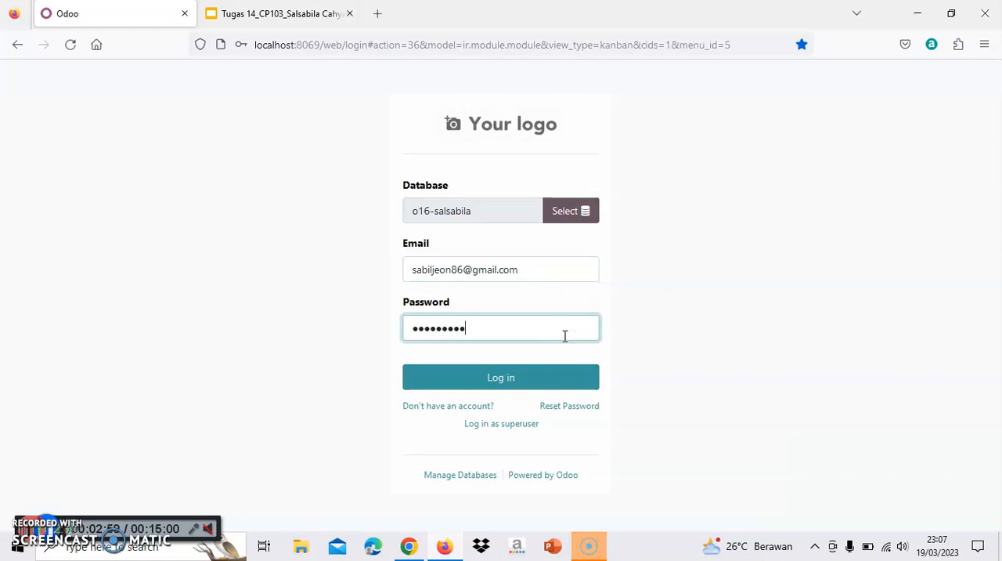
{"action": "left_click", "coordinate": [567, 376]}
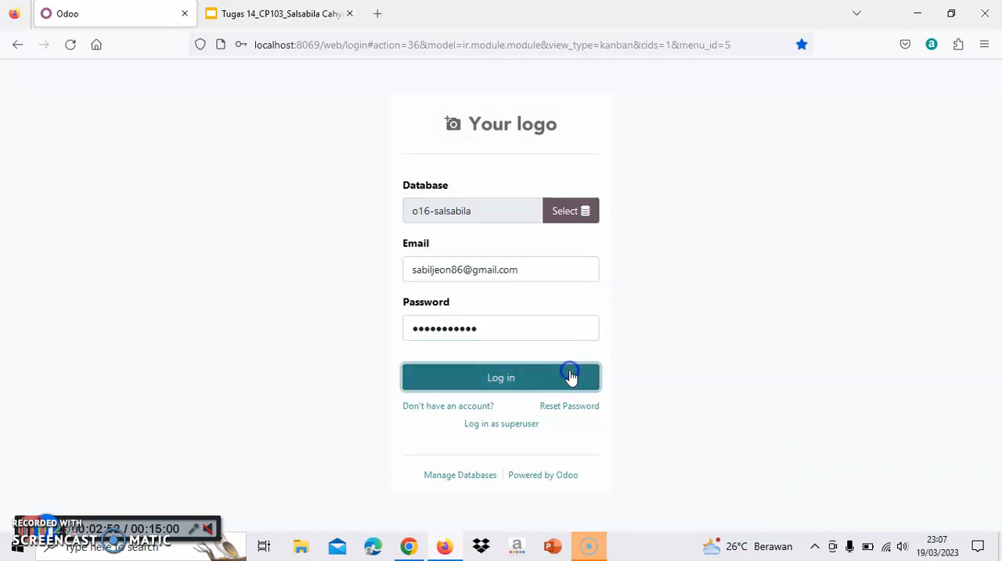
{"action": "left_click", "coordinate": [436, 229]}
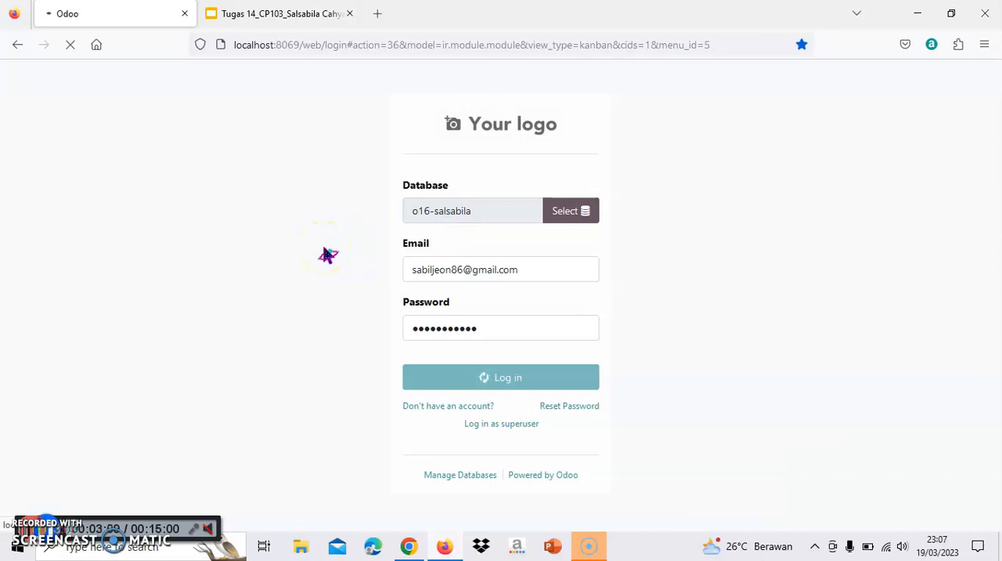
{"action": "left_click", "coordinate": [154, 401]}
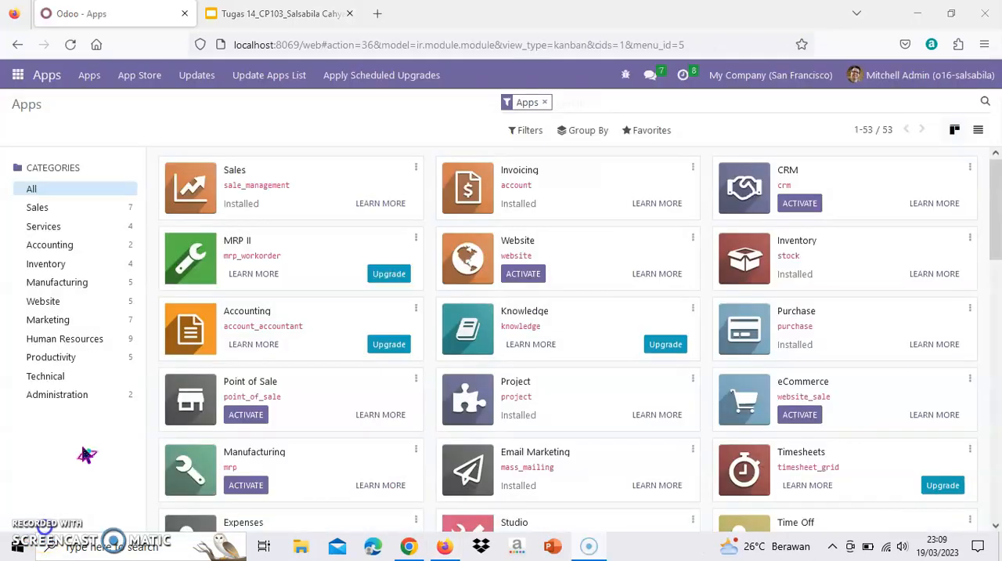
Start a new request for quotation in the Purchase app
{"action": "left_click", "coordinate": [17, 75]}
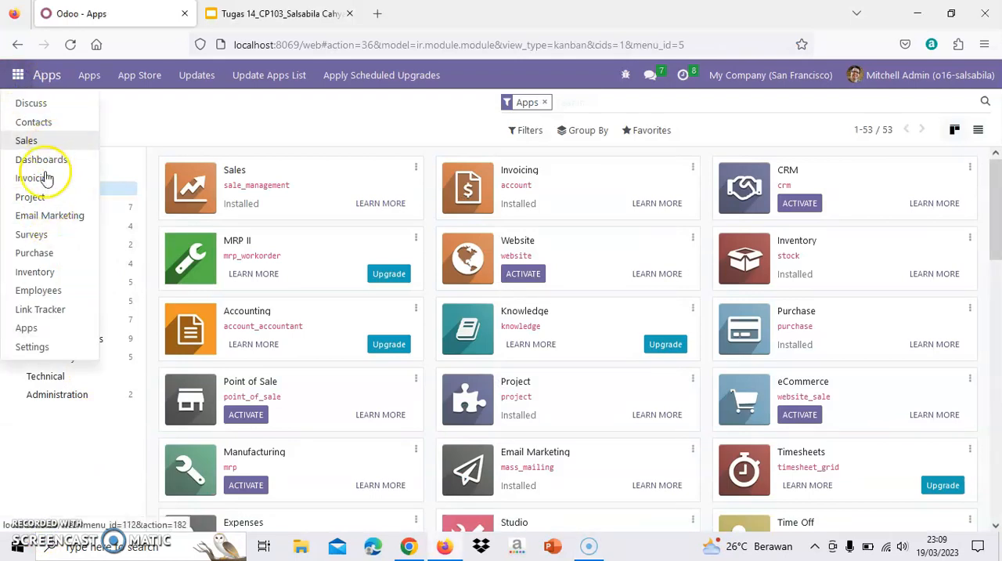
{"action": "left_click", "coordinate": [52, 254]}
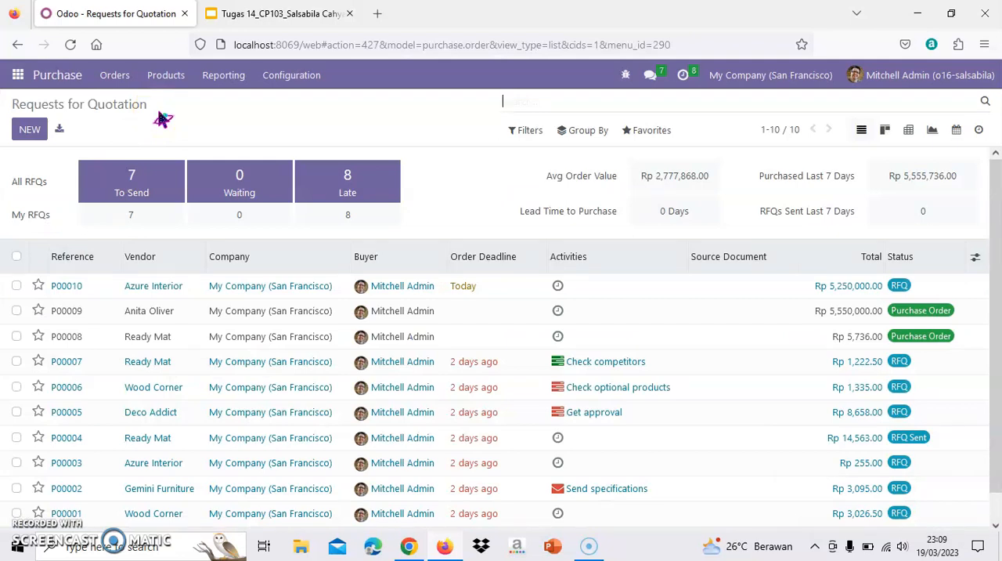
{"action": "left_click", "coordinate": [29, 130]}
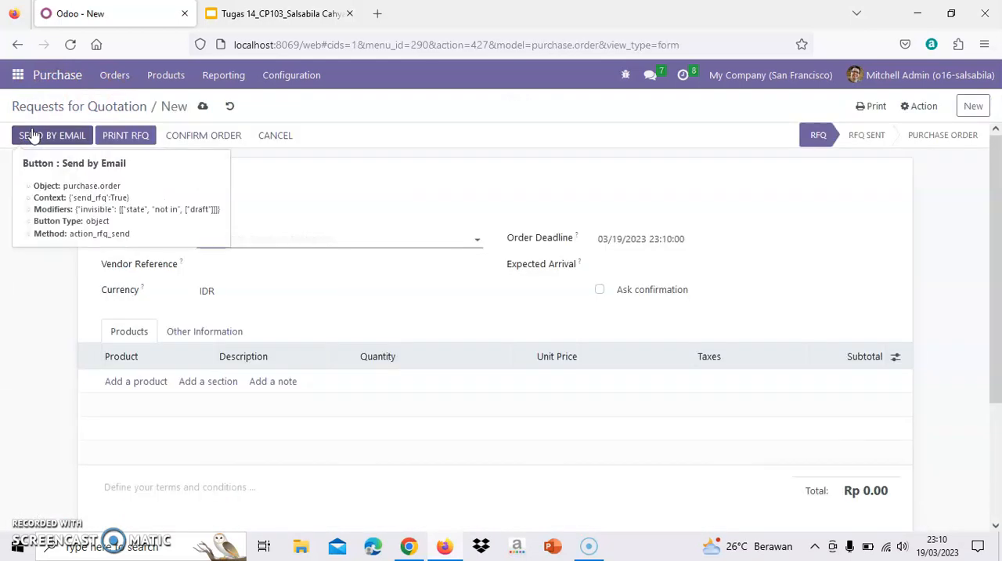
Assign the second suggested contact as the vendor of the new request for quotation
{"action": "left_click", "coordinate": [286, 247]}
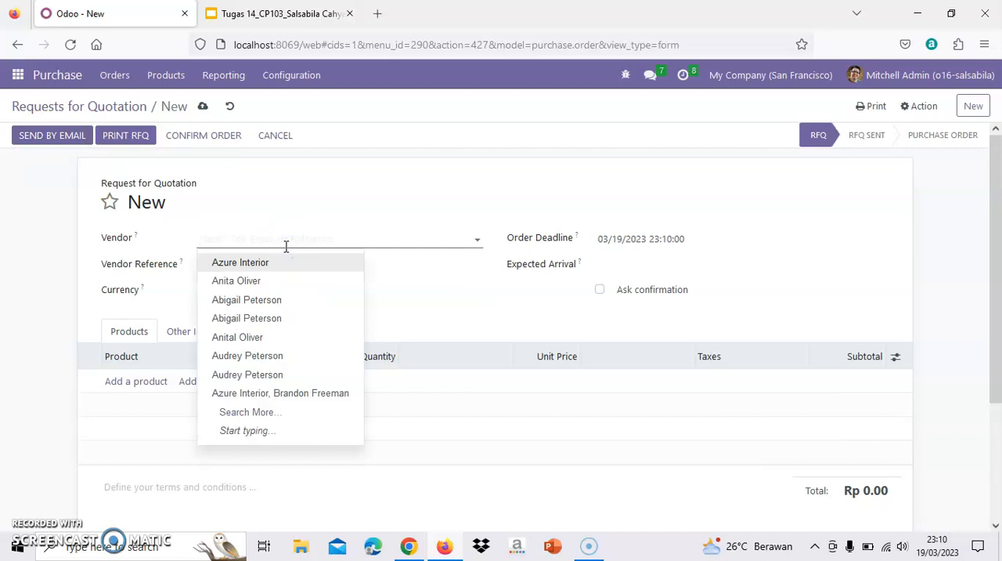
{"action": "left_click", "coordinate": [288, 285]}
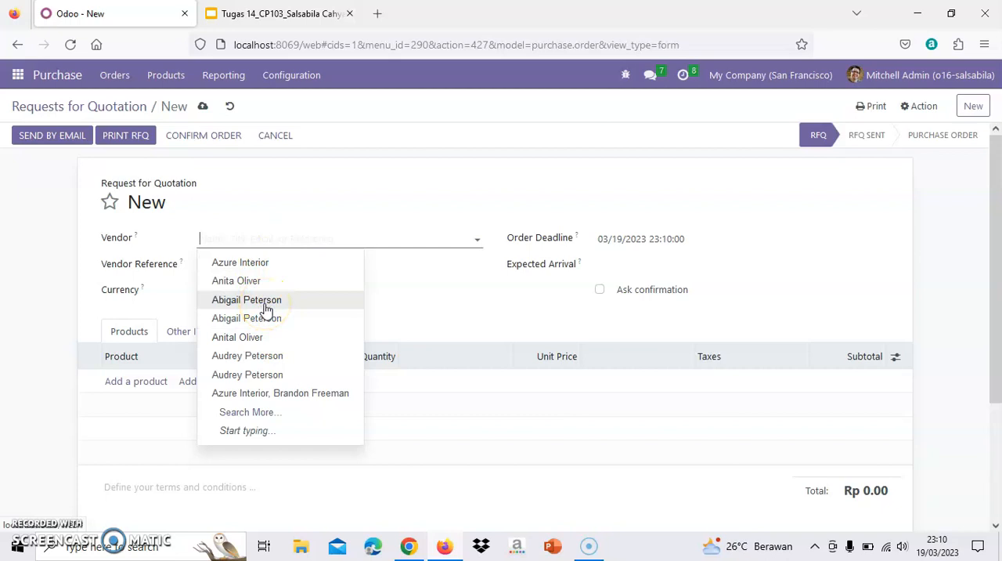
{"action": "left_click", "coordinate": [324, 242]}
{"action": "left_click", "coordinate": [302, 282]}
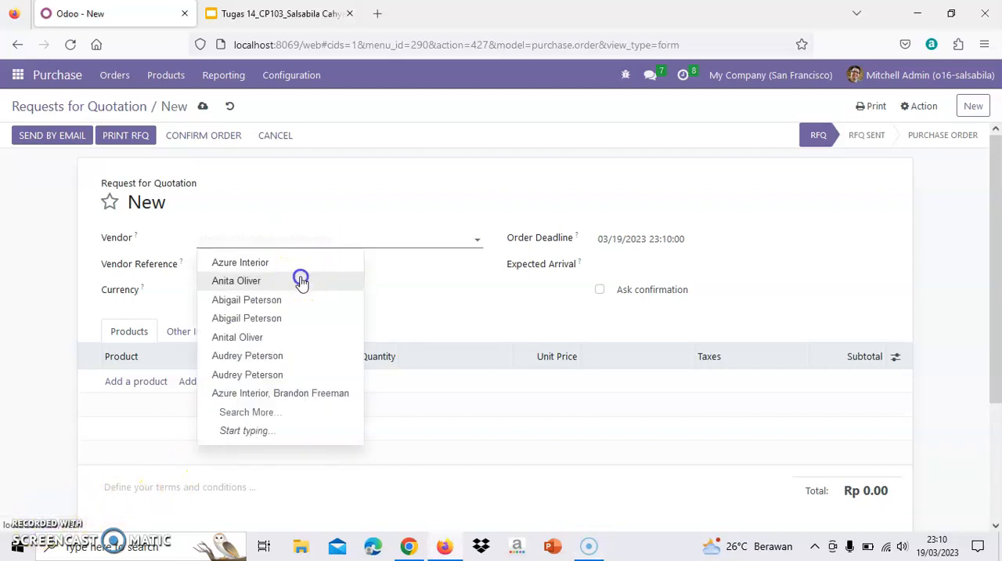
Add a product line for [E-COM13] Conference Chair (Aluminium), searching with "chair"
{"action": "left_click", "coordinate": [141, 385]}
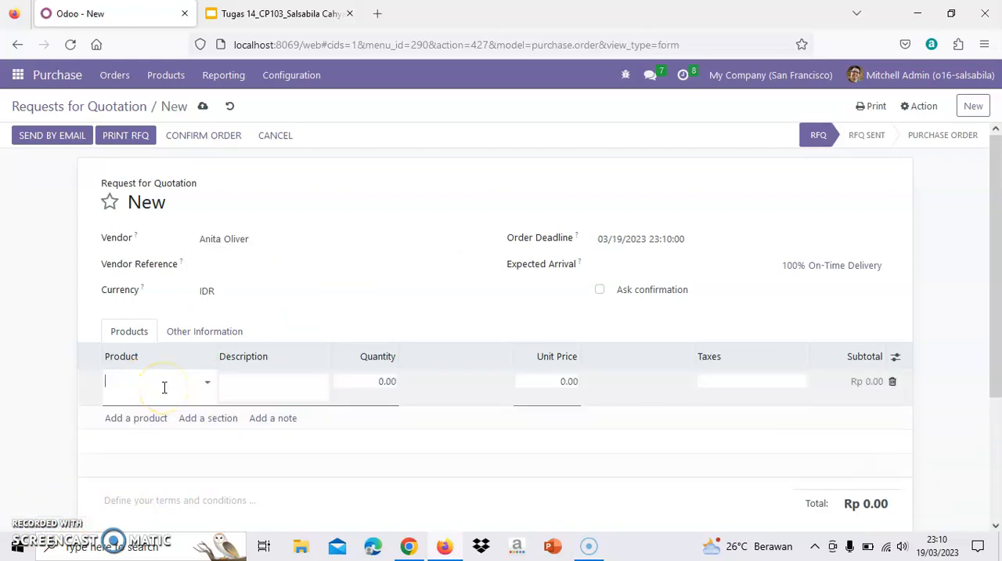
{"action": "type", "text": "chair"}
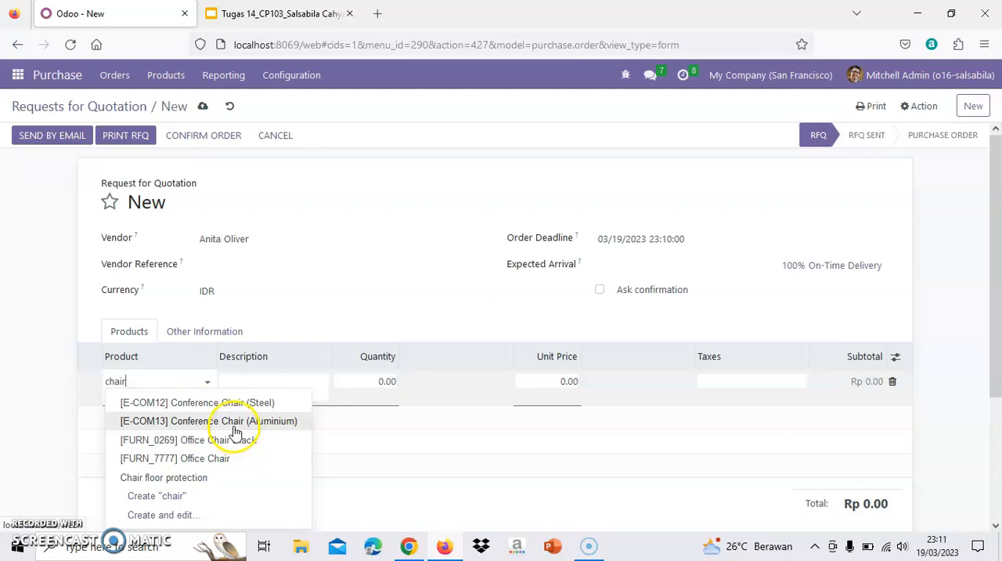
{"action": "left_click", "coordinate": [228, 422]}
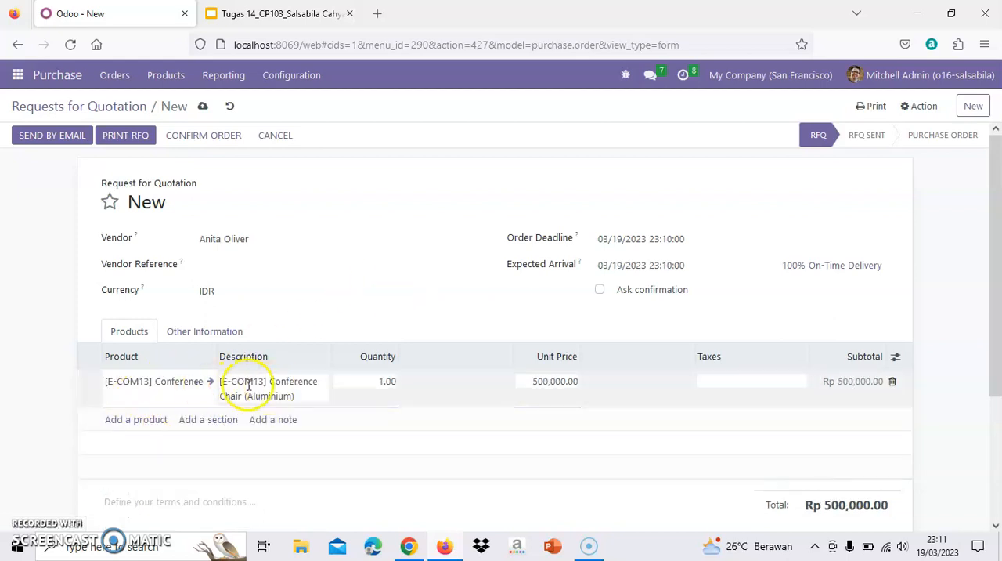
{"action": "left_click", "coordinate": [51, 486]}
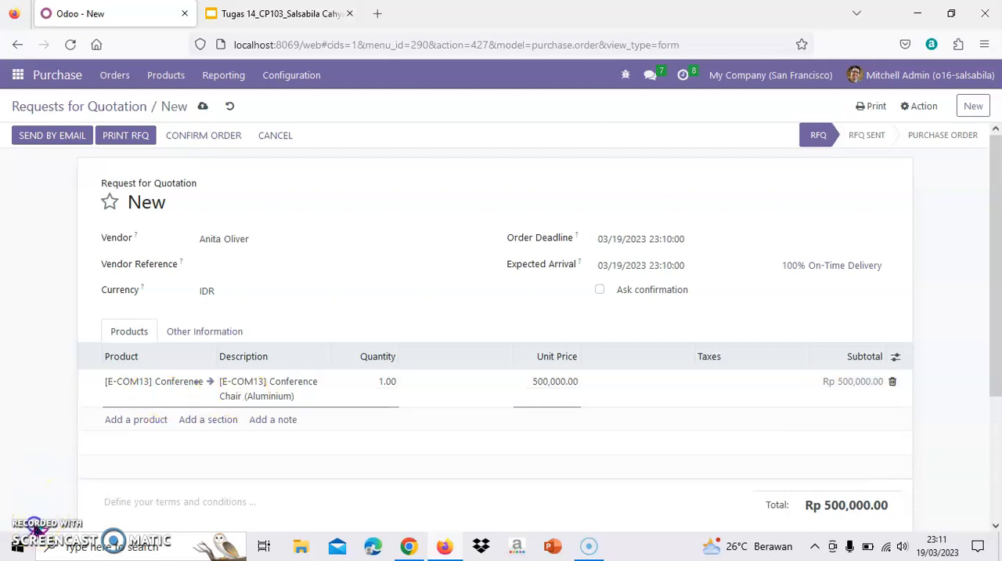
Set the expected arrival date of the quotation to 03/26/2023
{"action": "left_click", "coordinate": [620, 268]}
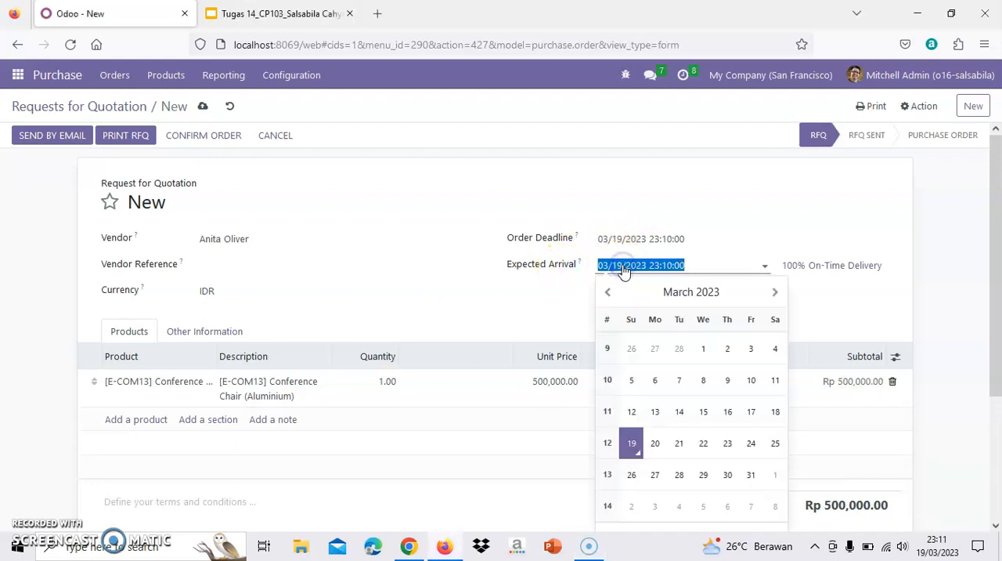
{"action": "left_click", "coordinate": [640, 475]}
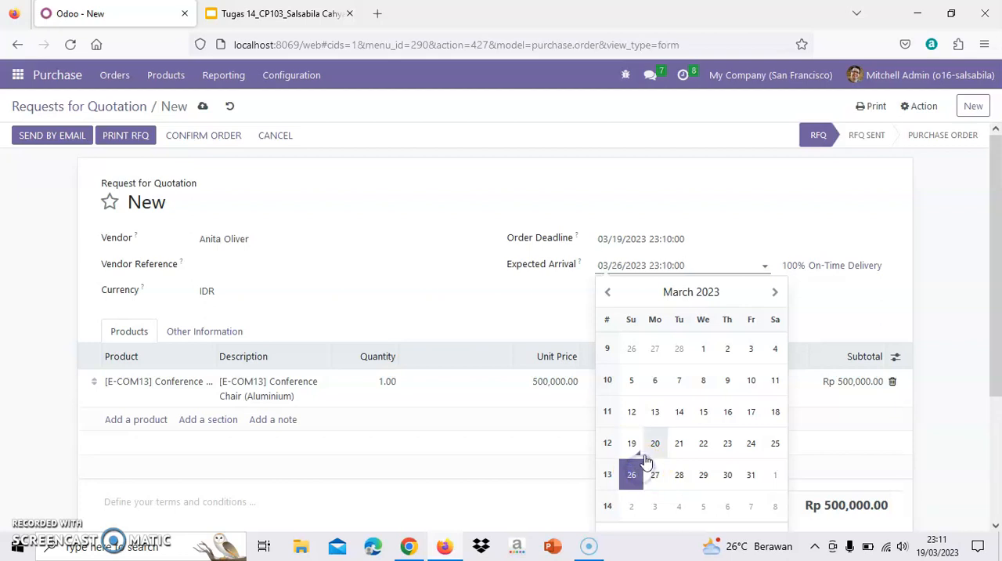
{"action": "left_click", "coordinate": [506, 307]}
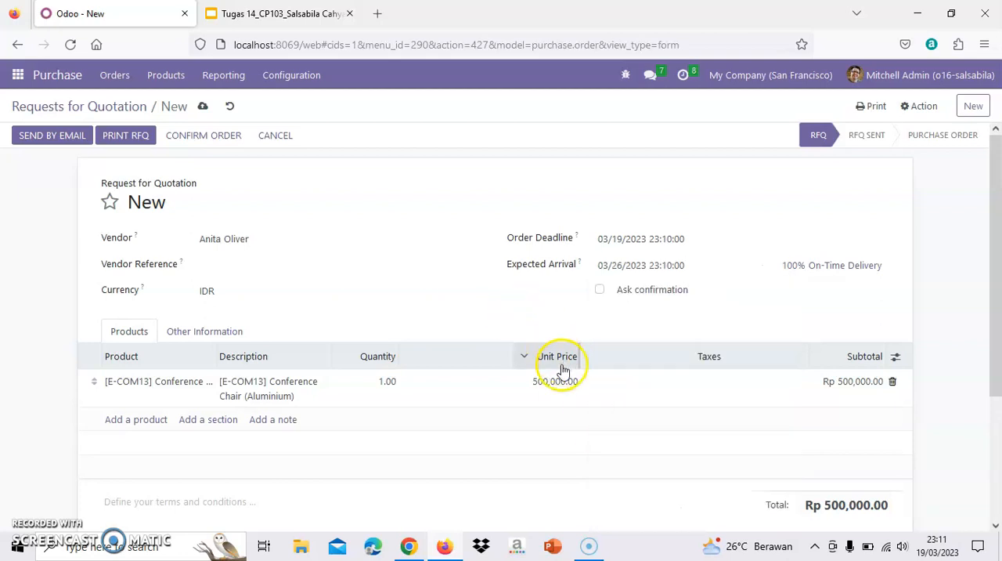
Set the Conference Chair line's quantity to 10 and confirm the order
{"action": "left_click", "coordinate": [399, 386]}
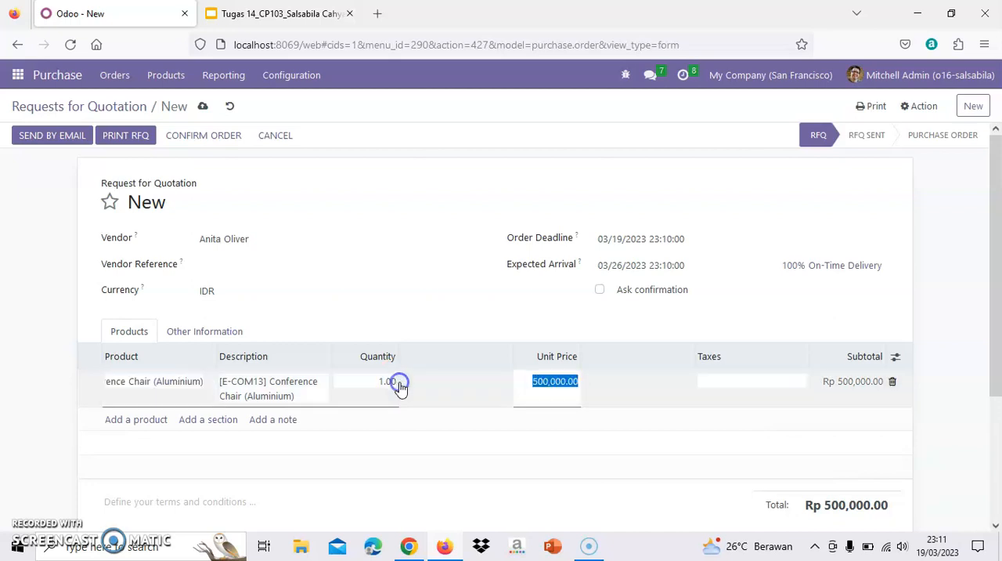
{"action": "left_click", "coordinate": [390, 381]}
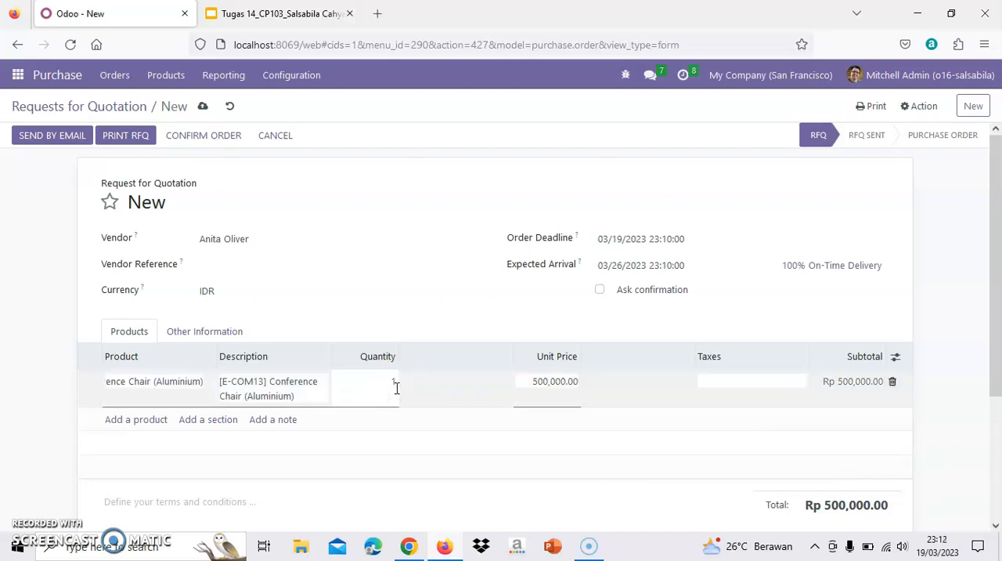
{"action": "left_click", "coordinate": [585, 438]}
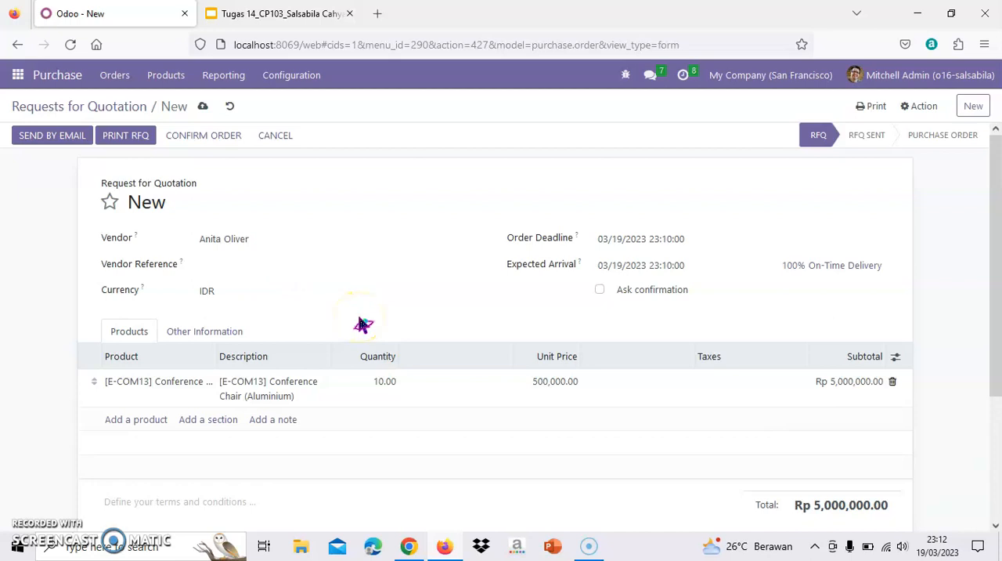
{"action": "left_click", "coordinate": [204, 138]}
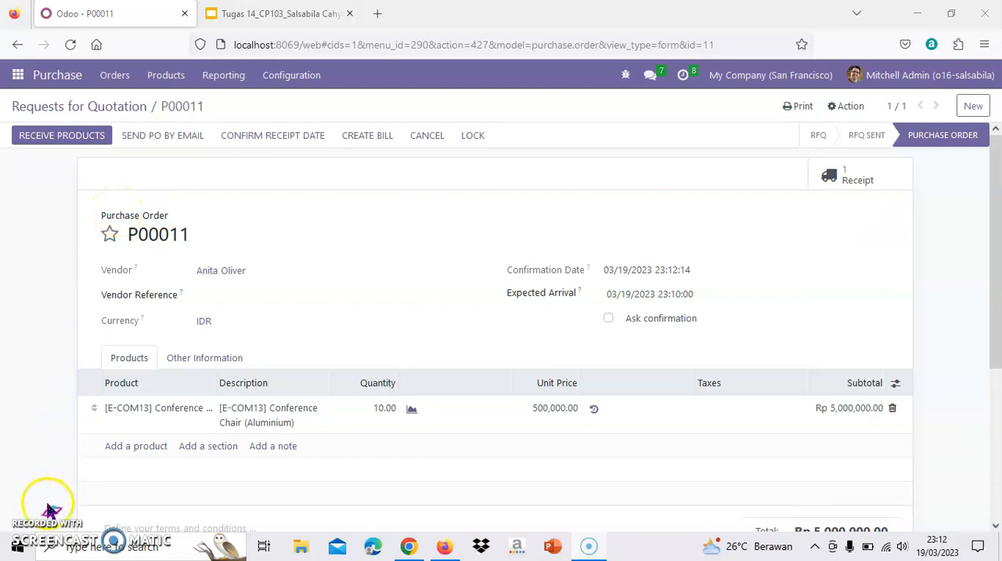
Open the purchase order's incoming receipt, review it, and validate it as an immediate transfer of all quantities
{"action": "left_click", "coordinate": [62, 141]}
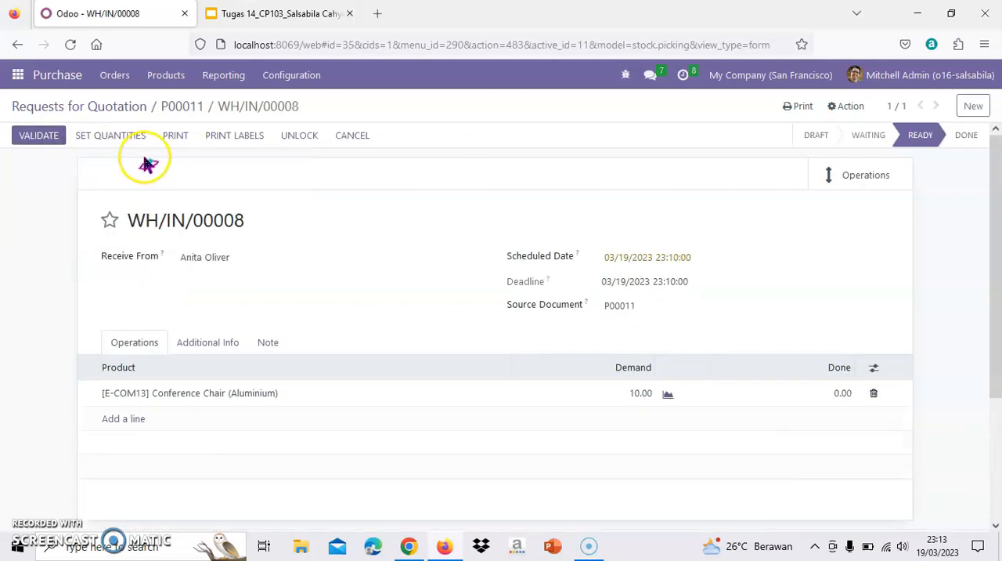
{"action": "scroll", "coordinate": [230, 215], "scroll_direction": "down", "scroll_amount": 1}
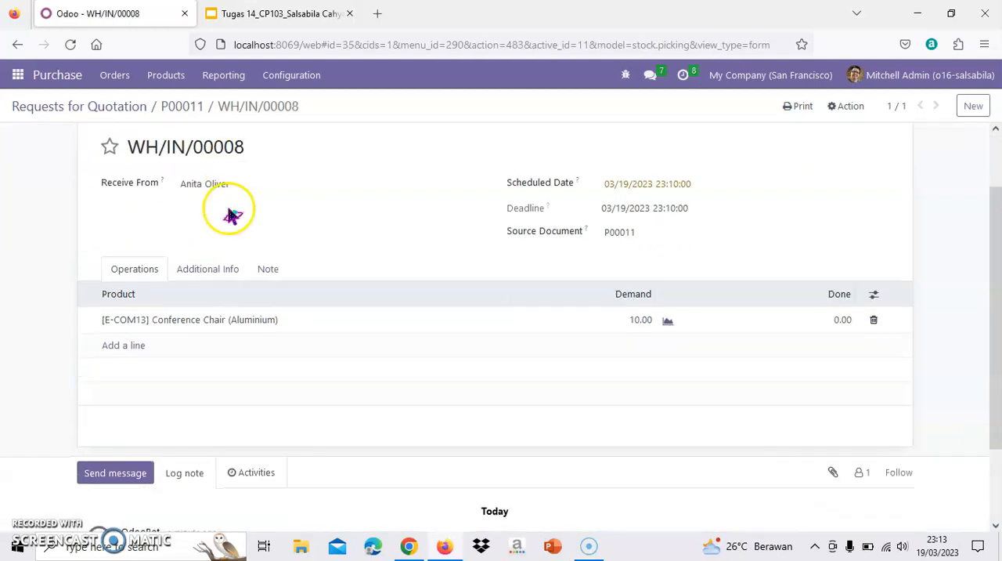
{"action": "scroll", "coordinate": [230, 208], "scroll_direction": "up", "scroll_amount": 1}
{"action": "scroll", "coordinate": [229, 207], "scroll_direction": "up", "scroll_amount": 1}
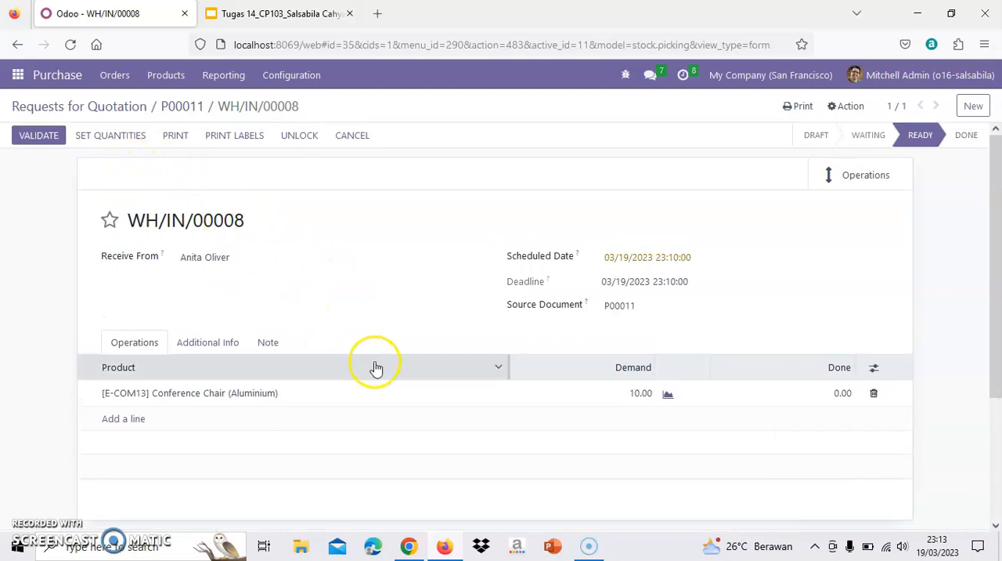
{"action": "scroll", "coordinate": [243, 276], "scroll_direction": "down", "scroll_amount": 1}
{"action": "scroll", "coordinate": [244, 280], "scroll_direction": "down", "scroll_amount": 1}
{"action": "scroll", "coordinate": [246, 280], "scroll_direction": "up", "scroll_amount": 2}
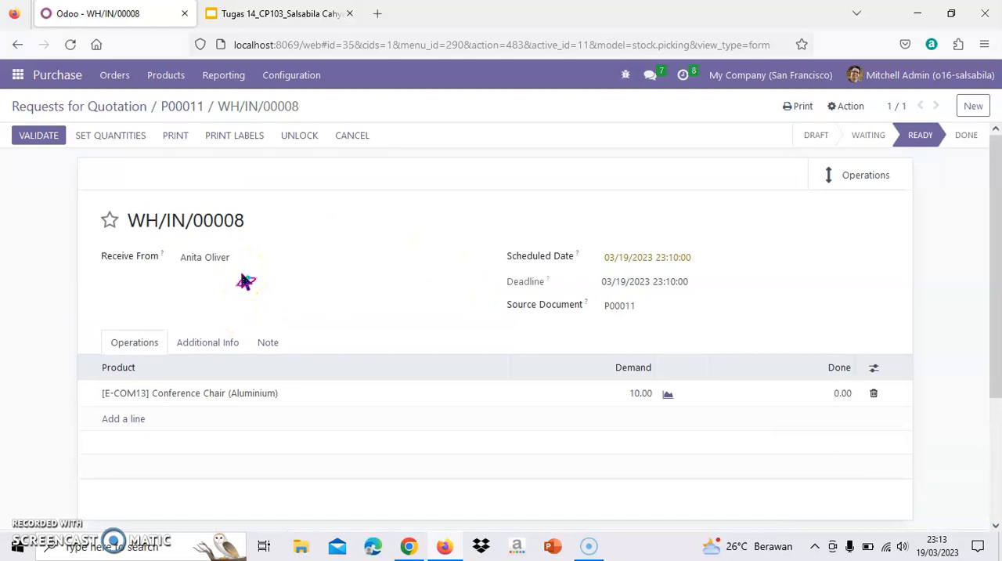
{"action": "left_click", "coordinate": [41, 137]}
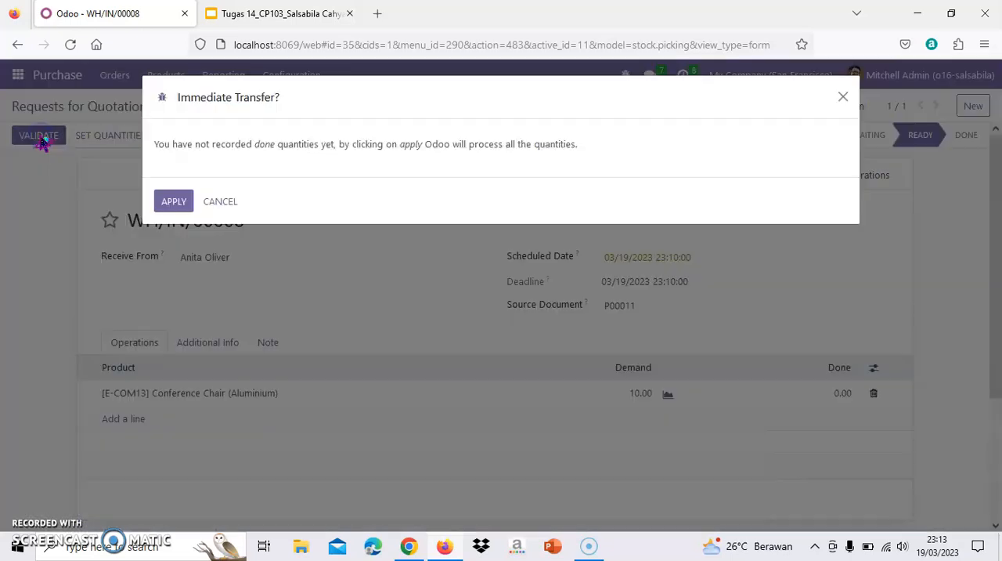
{"action": "left_click", "coordinate": [179, 203]}
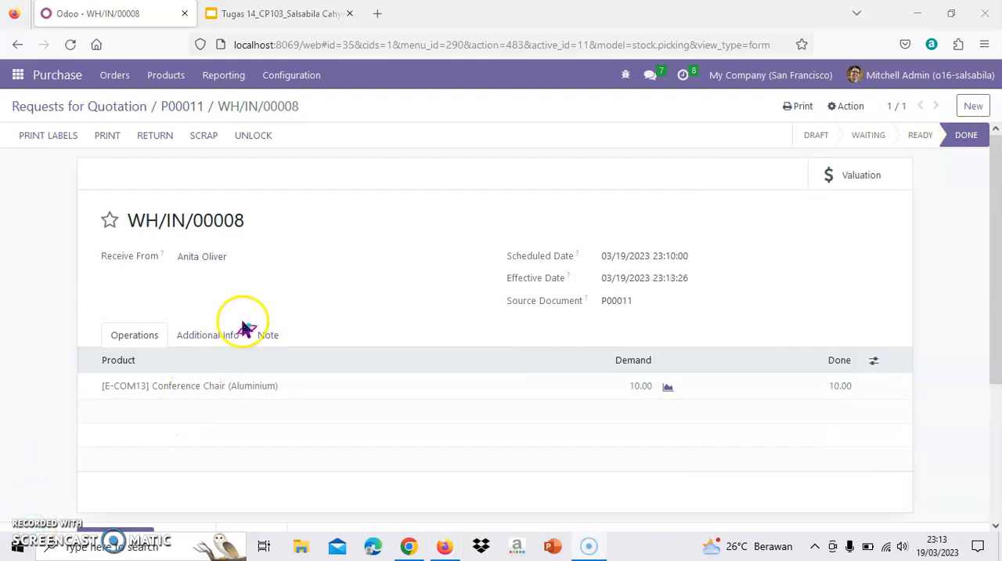
Reopen the newest purchase order from the Requests for Quotation list and create its vendor bill
{"action": "left_click", "coordinate": [60, 81]}
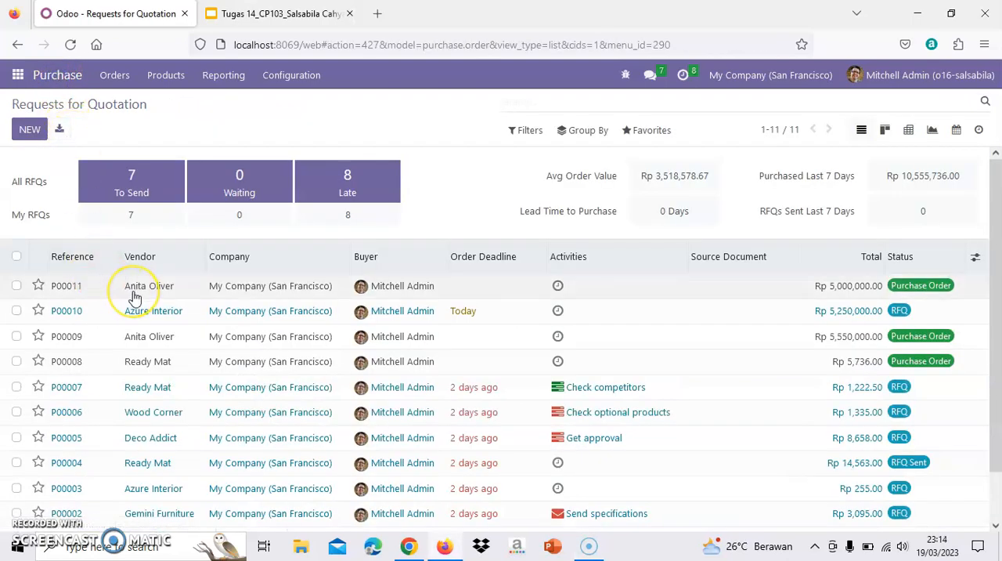
{"action": "left_click", "coordinate": [165, 295]}
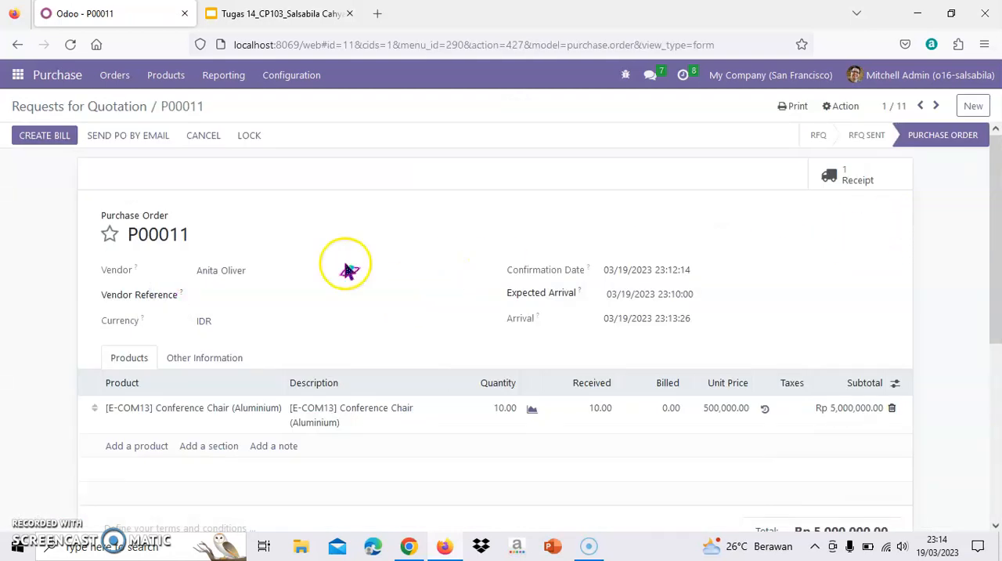
{"action": "left_click", "coordinate": [45, 135]}
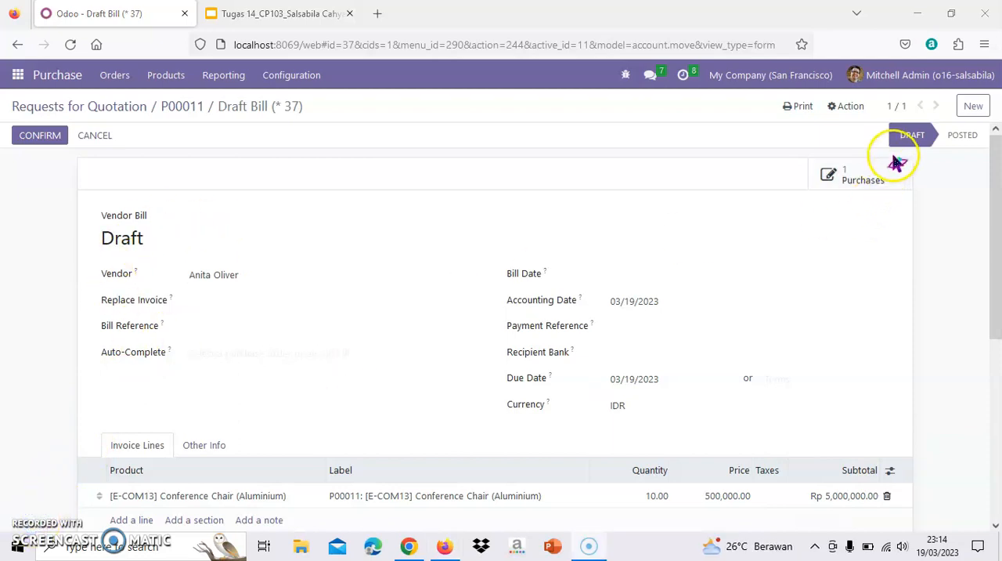
Set the draft vendor bill's bill date to 03/19/2023 and confirm the bill
{"action": "left_click", "coordinate": [41, 136]}
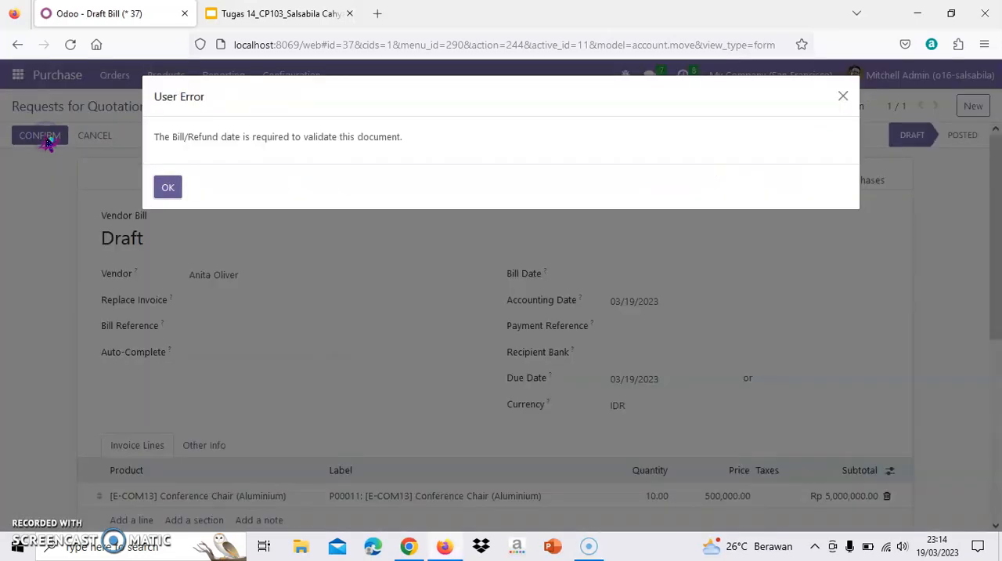
{"action": "left_click", "coordinate": [169, 188]}
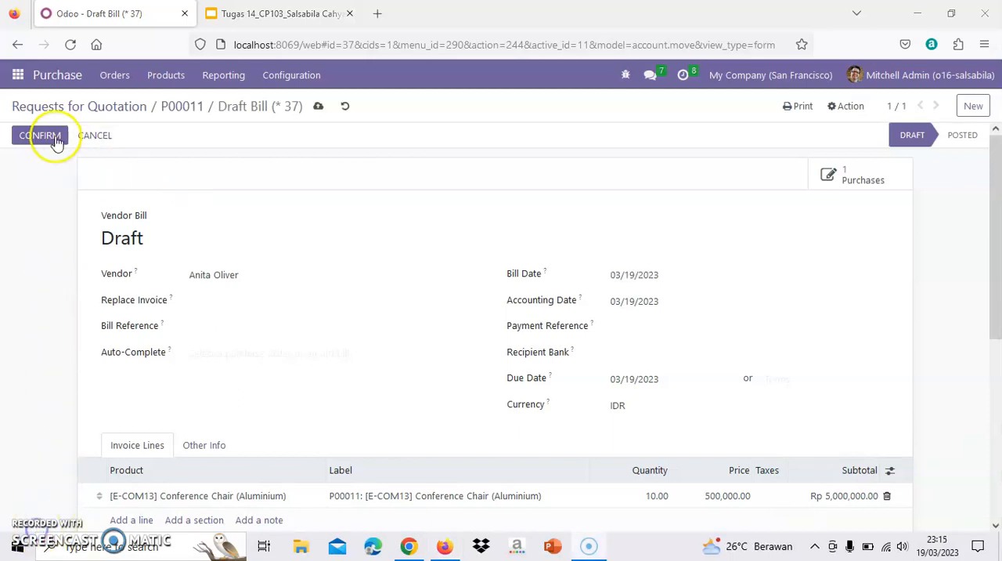
{"action": "left_click", "coordinate": [31, 135]}
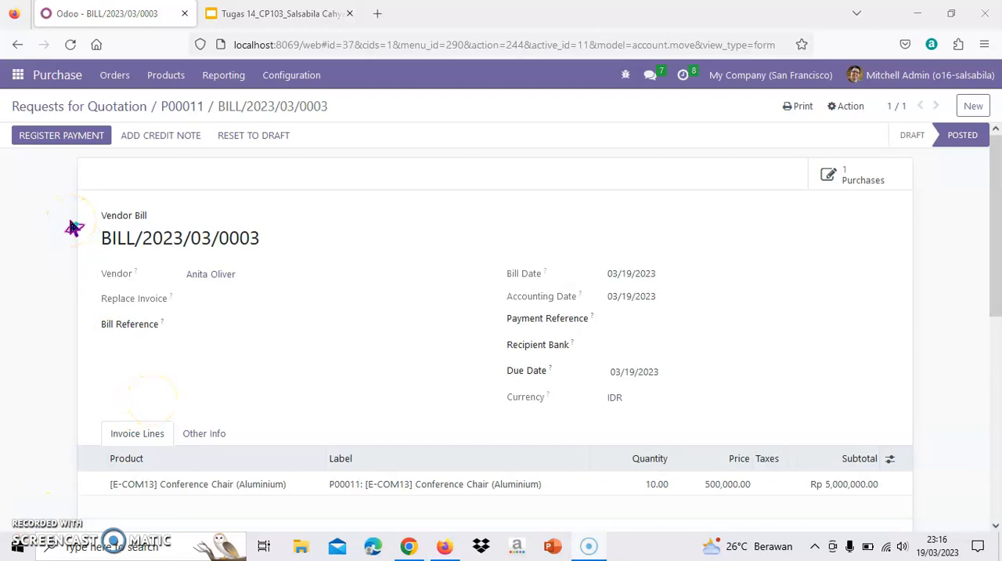
Register the full payment for the posted vendor bill through the Bank journal, and review the bill
{"action": "left_click", "coordinate": [71, 195]}
{"action": "left_click", "coordinate": [76, 166]}
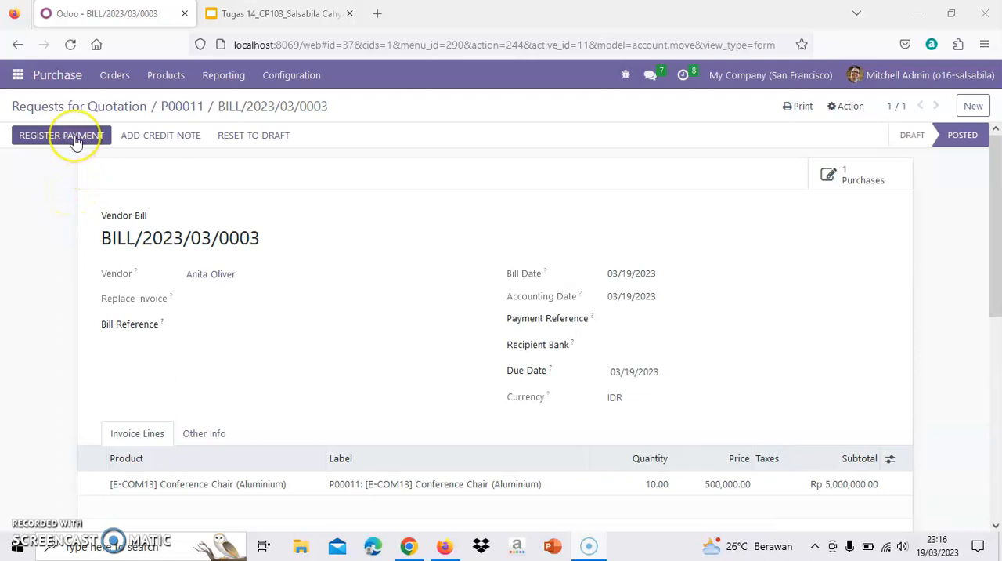
{"action": "left_click", "coordinate": [77, 141]}
{"action": "left_click", "coordinate": [200, 217]}
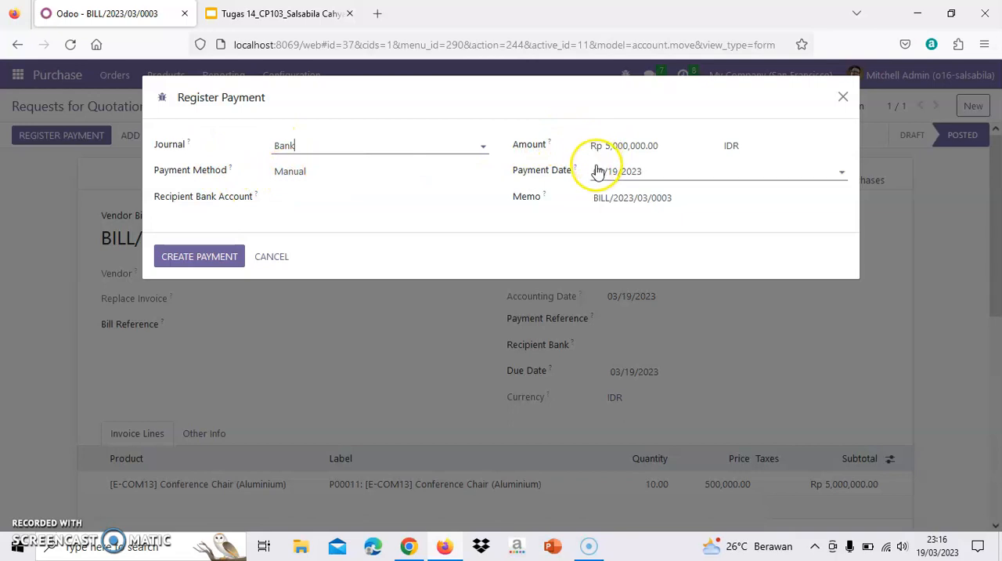
{"action": "left_click", "coordinate": [212, 260]}
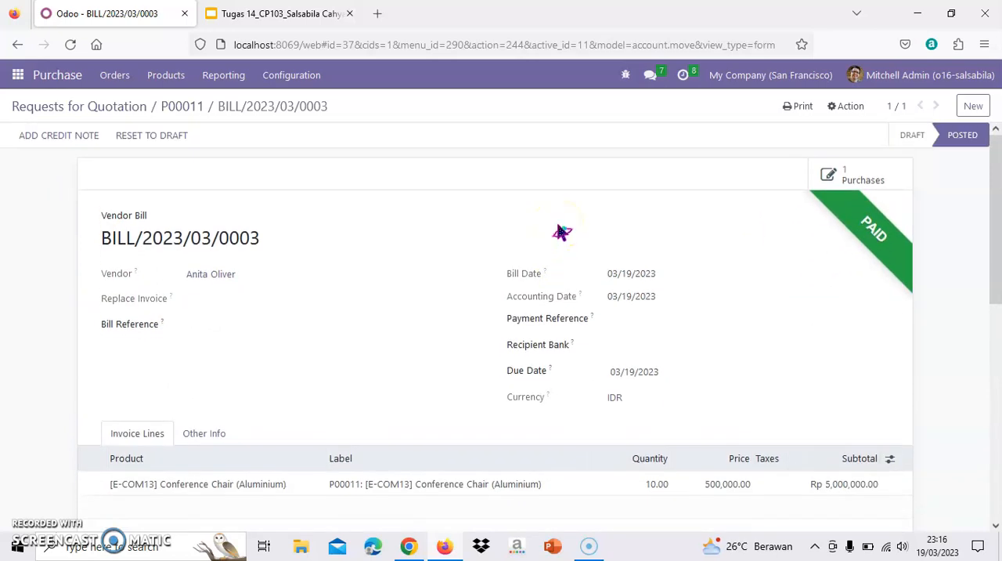
{"action": "scroll", "coordinate": [560, 231], "scroll_direction": "down", "scroll_amount": 1}
{"action": "scroll", "coordinate": [560, 231], "scroll_direction": "up", "scroll_amount": 1}
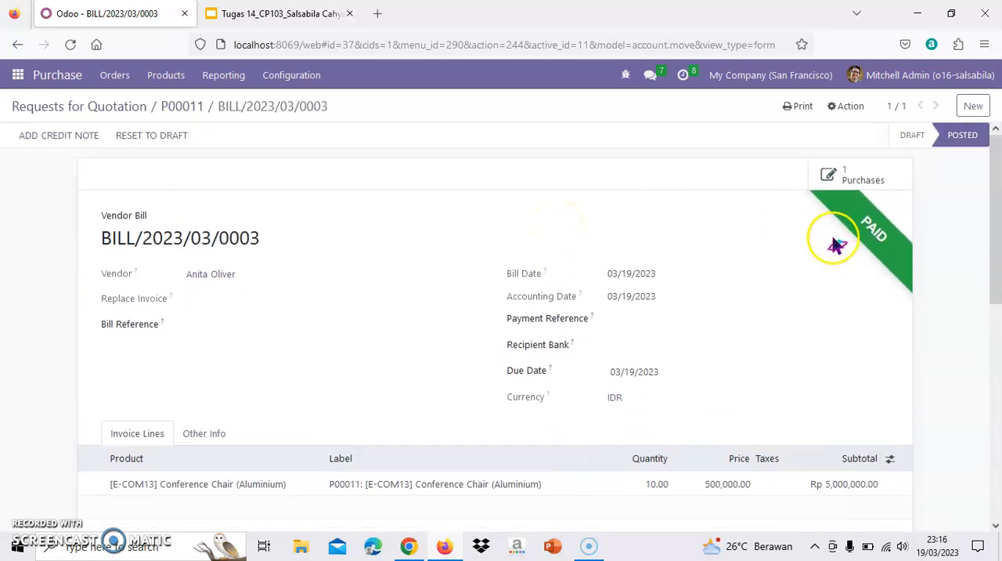
{"action": "scroll", "coordinate": [873, 240], "scroll_direction": "down", "scroll_amount": 2}
{"action": "scroll", "coordinate": [438, 311], "scroll_direction": "up", "scroll_amount": 2}
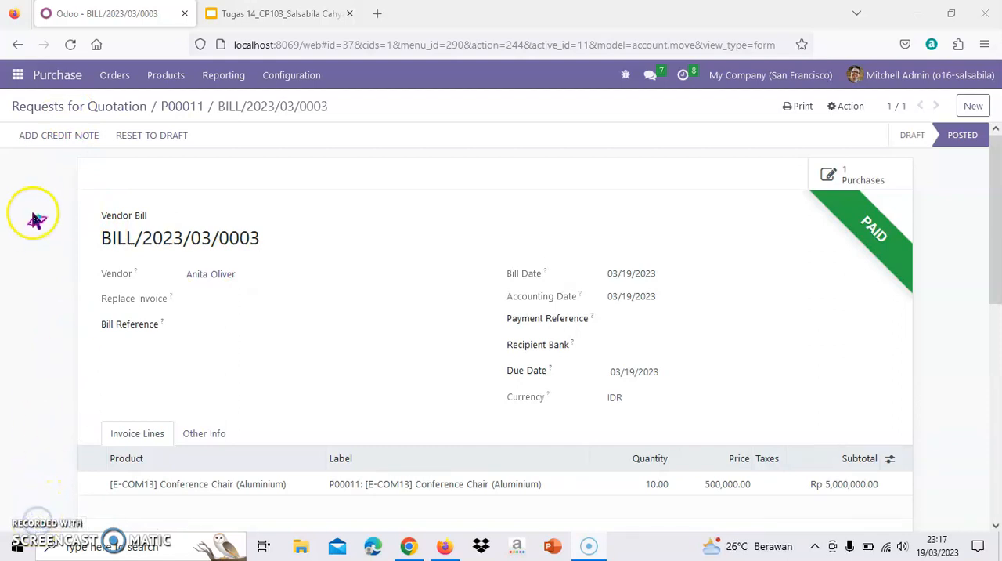
Leave the bill and open the list of vendor pricelists in the Purchase configuration
{"action": "left_click", "coordinate": [17, 78]}
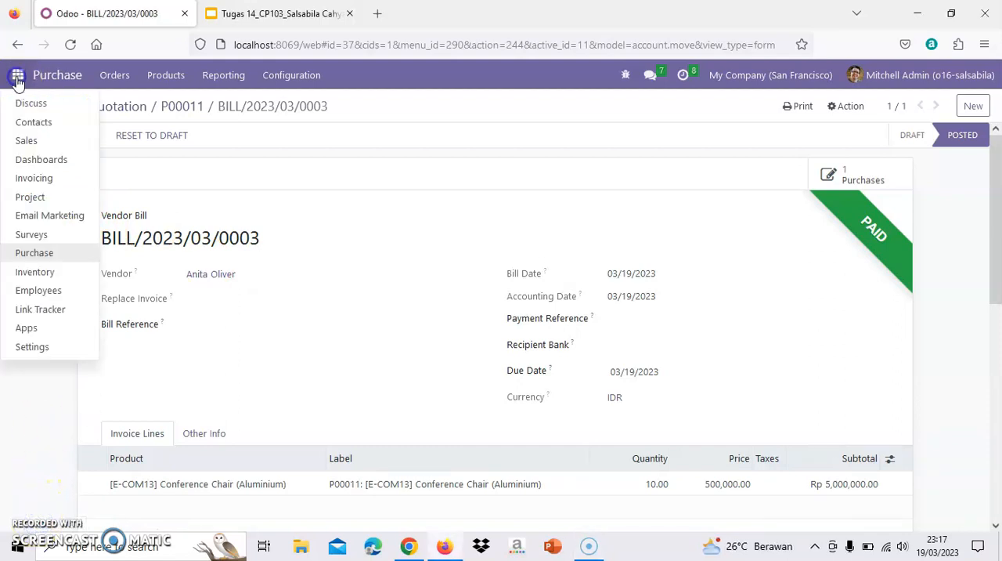
{"action": "left_click", "coordinate": [52, 75]}
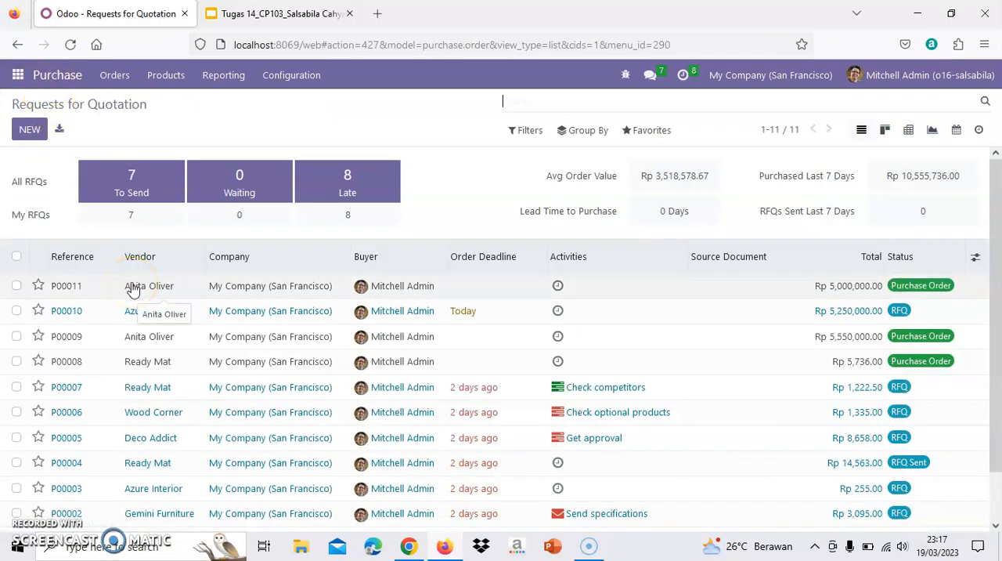
{"action": "left_click", "coordinate": [291, 88]}
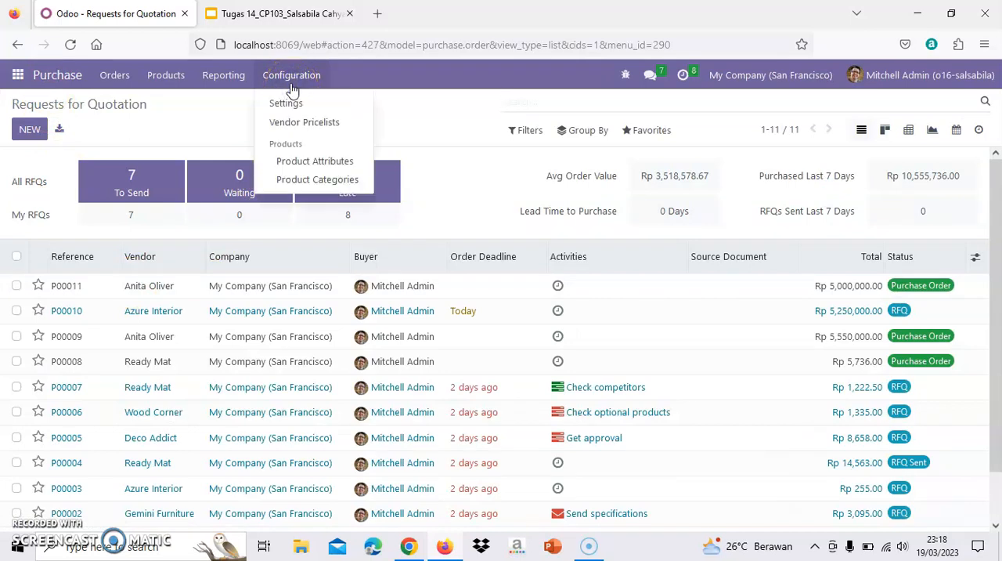
{"action": "left_click", "coordinate": [317, 125]}
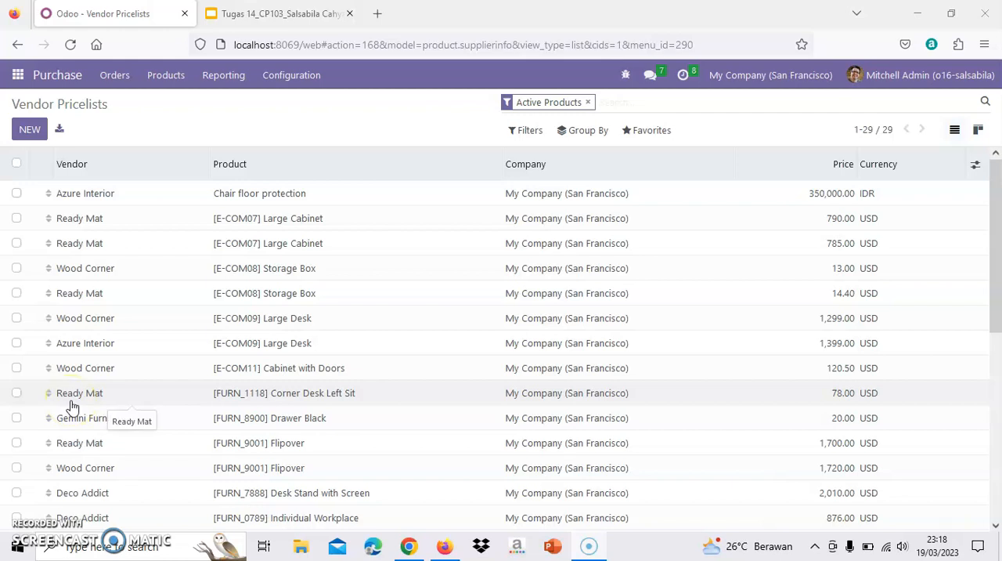
Create a new vendor pricelist entry, choosing the first Audrey contact as vendor and Chair floor protection as product
{"action": "left_click", "coordinate": [38, 131]}
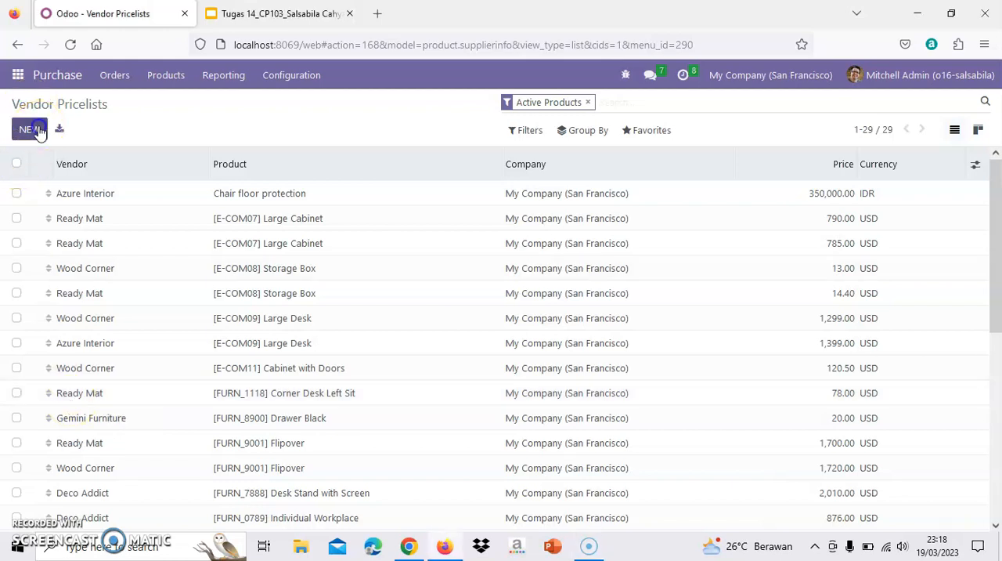
{"action": "left_click", "coordinate": [248, 197]}
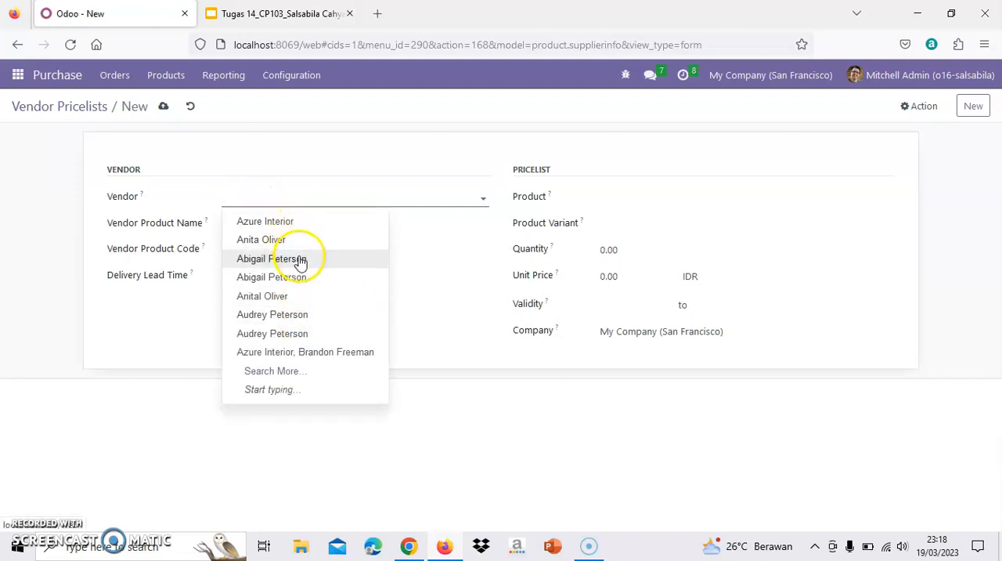
{"action": "left_click", "coordinate": [298, 330]}
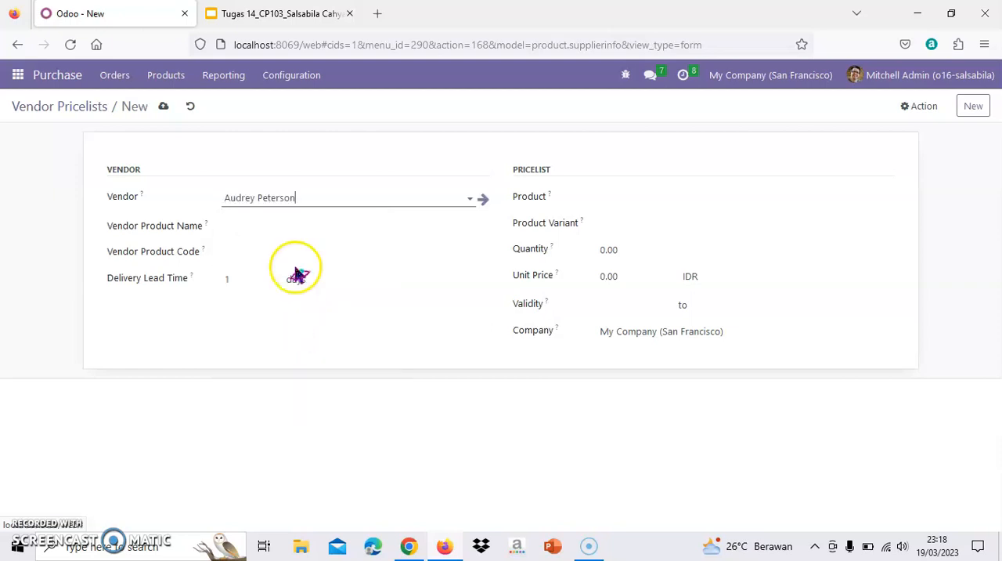
{"action": "left_click", "coordinate": [608, 197]}
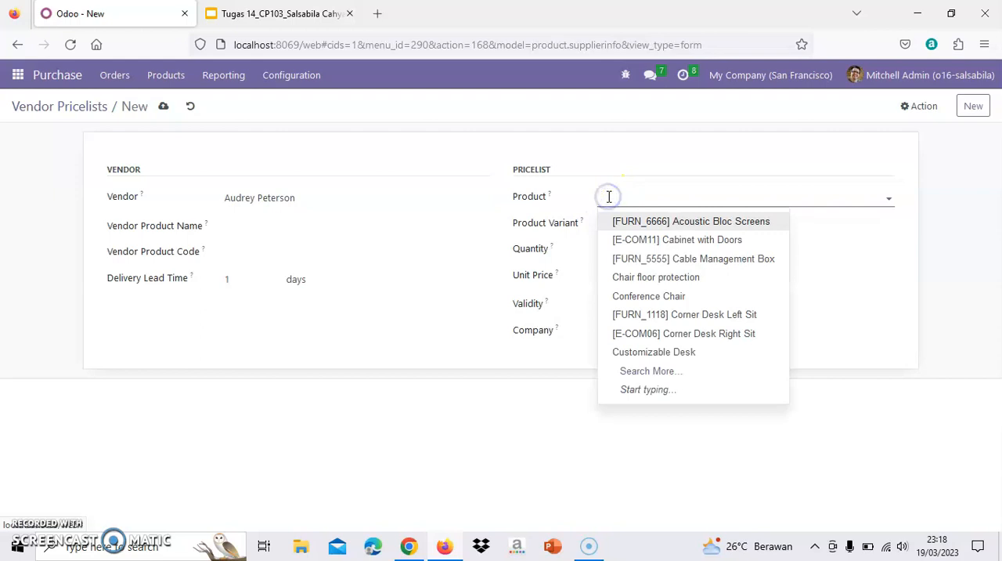
{"action": "left_click", "coordinate": [700, 287]}
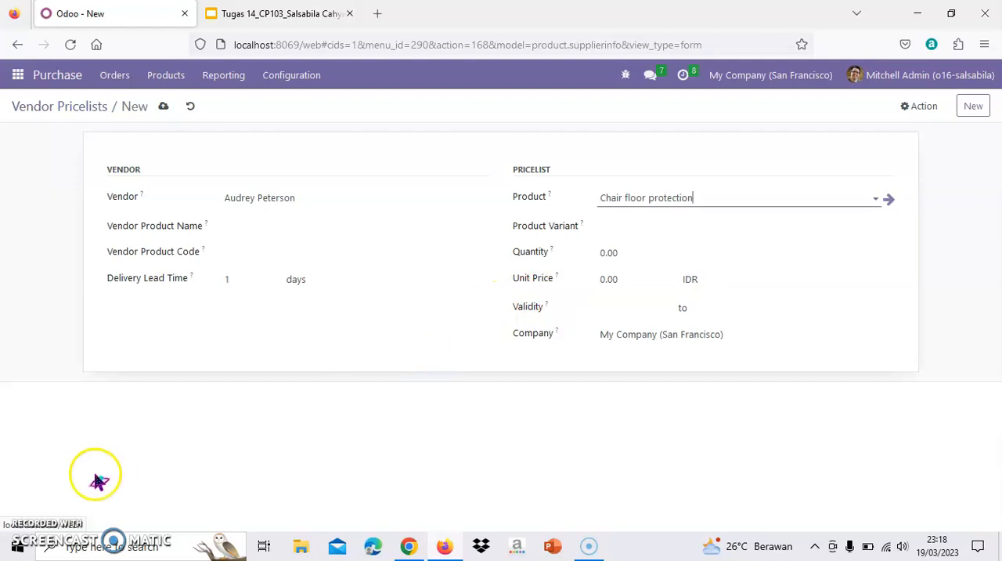
{"action": "left_click", "coordinate": [37, 534]}
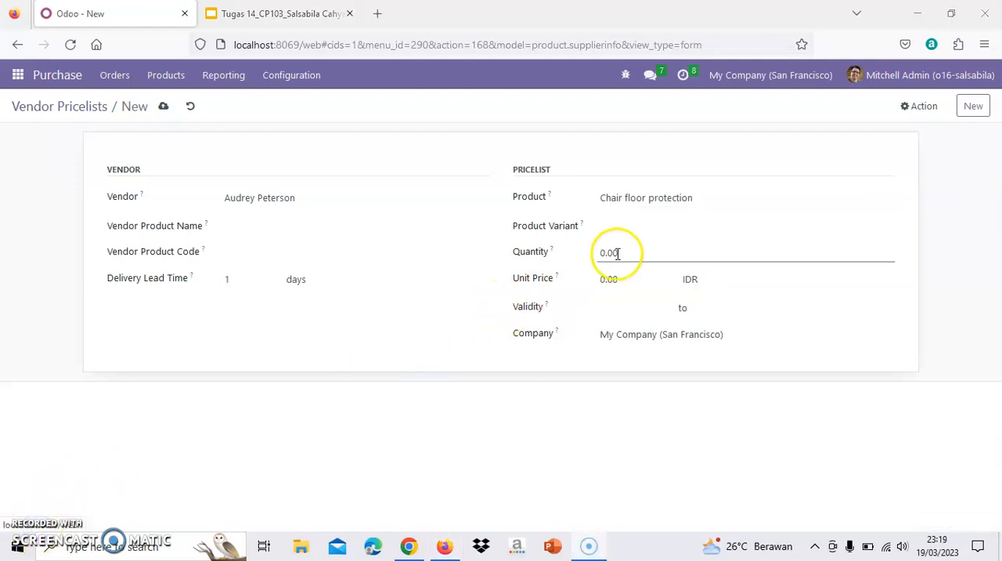
Set the pricelist entry's quantity to 15 and its unit price to 350000 IDR
{"action": "left_click_drag", "start_coordinate": [618, 253], "coordinate": [595, 250]}
{"action": "key", "text": "BackSpace"}
{"action": "left_click", "coordinate": [615, 278]}
{"action": "left_click_drag", "start_coordinate": [618, 276], "coordinate": [604, 278]}
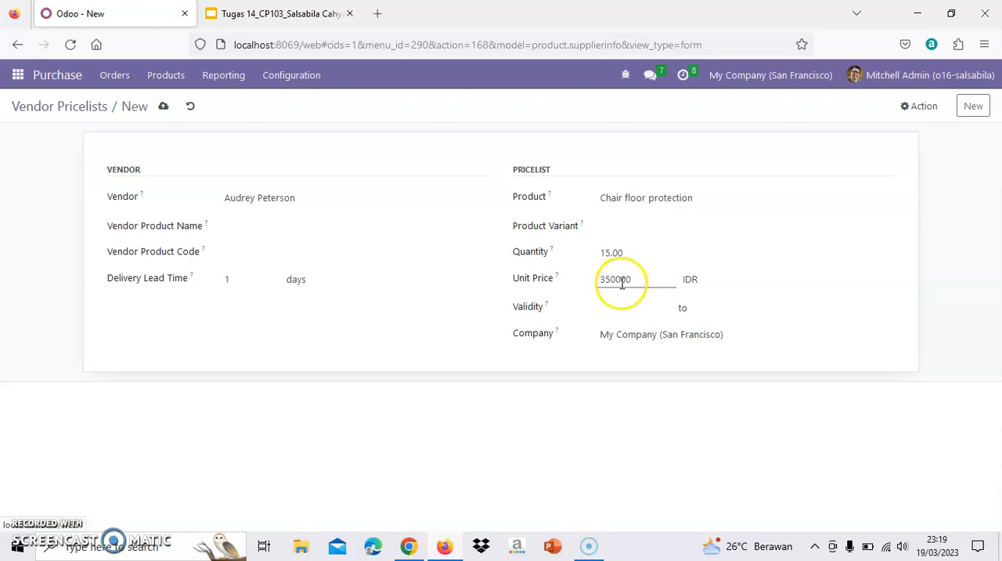
Set the pricelist's validity from 03/19/2023 to 03/26/2023 and save the entry
{"action": "left_click", "coordinate": [723, 306]}
{"action": "left_click", "coordinate": [650, 308]}
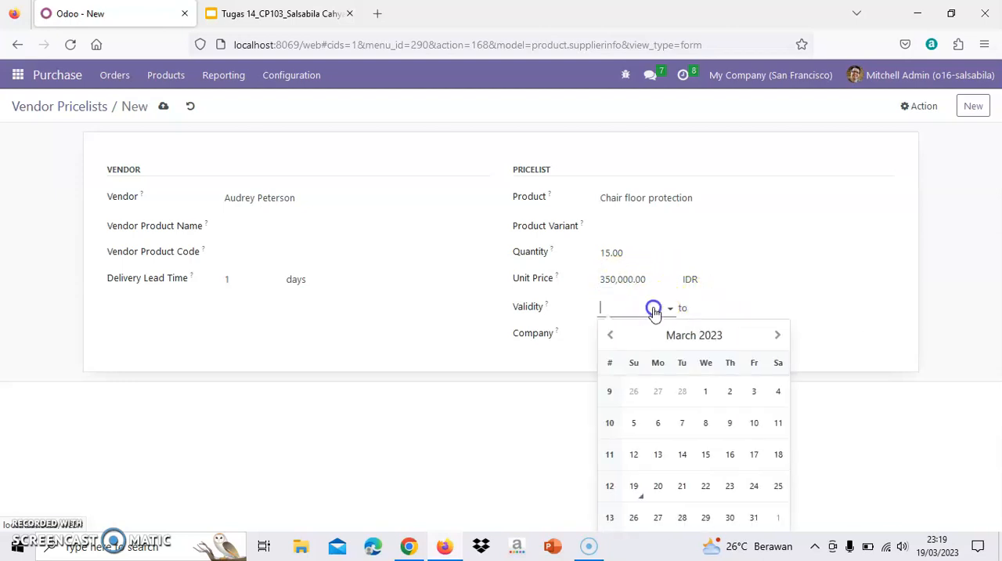
{"action": "left_click", "coordinate": [634, 487]}
{"action": "left_click", "coordinate": [729, 306]}
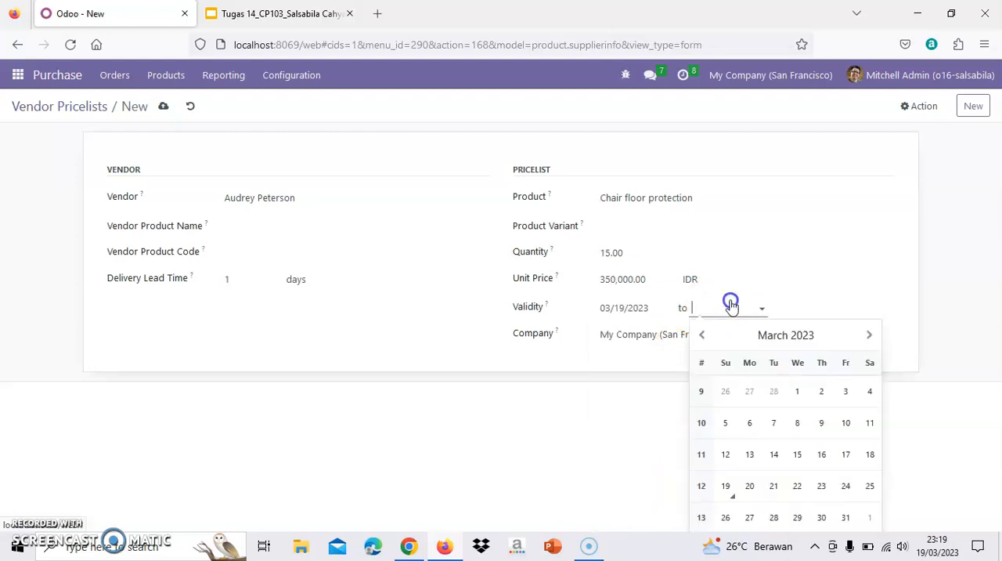
{"action": "left_click", "coordinate": [725, 501]}
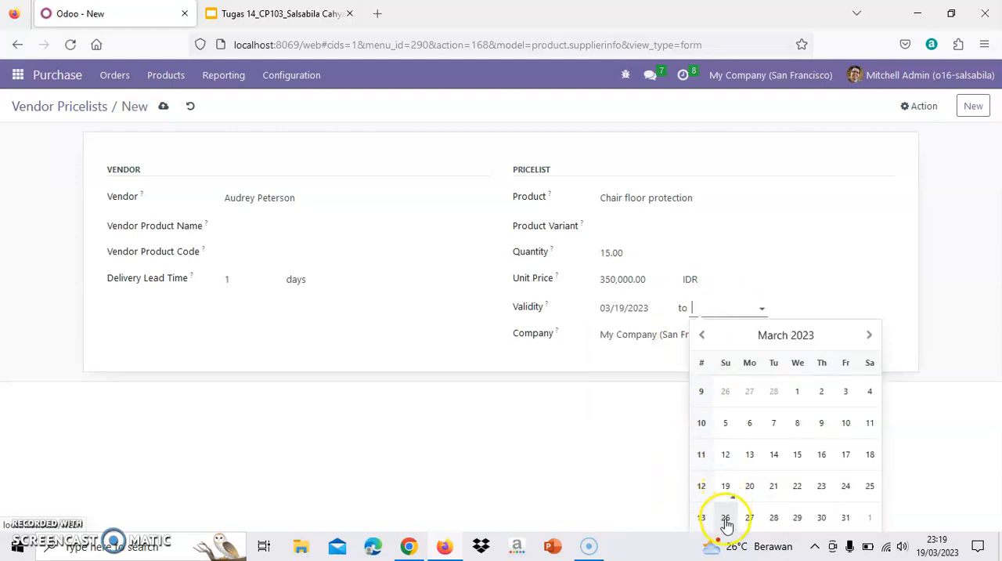
{"action": "left_click", "coordinate": [725, 517]}
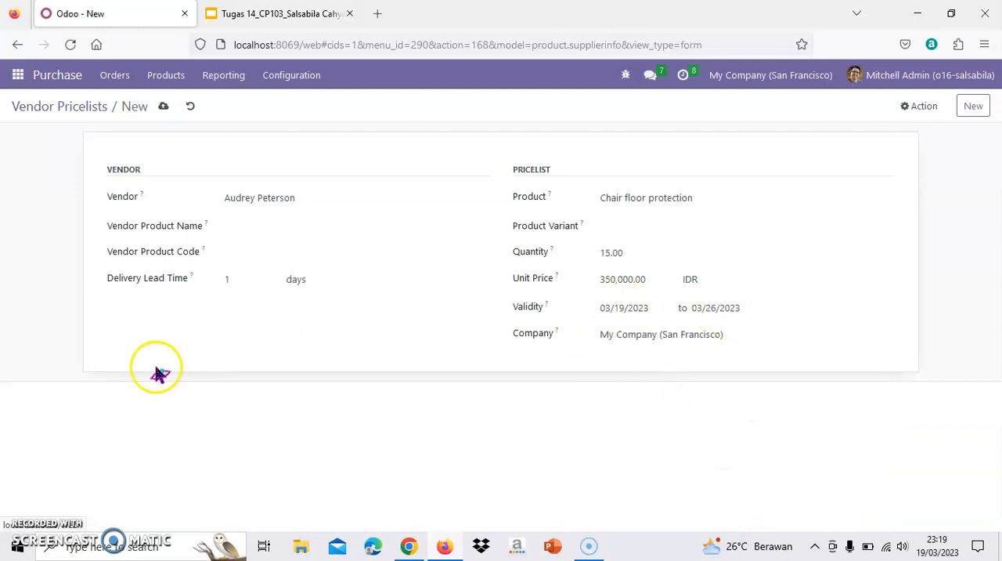
{"action": "left_click", "coordinate": [34, 519]}
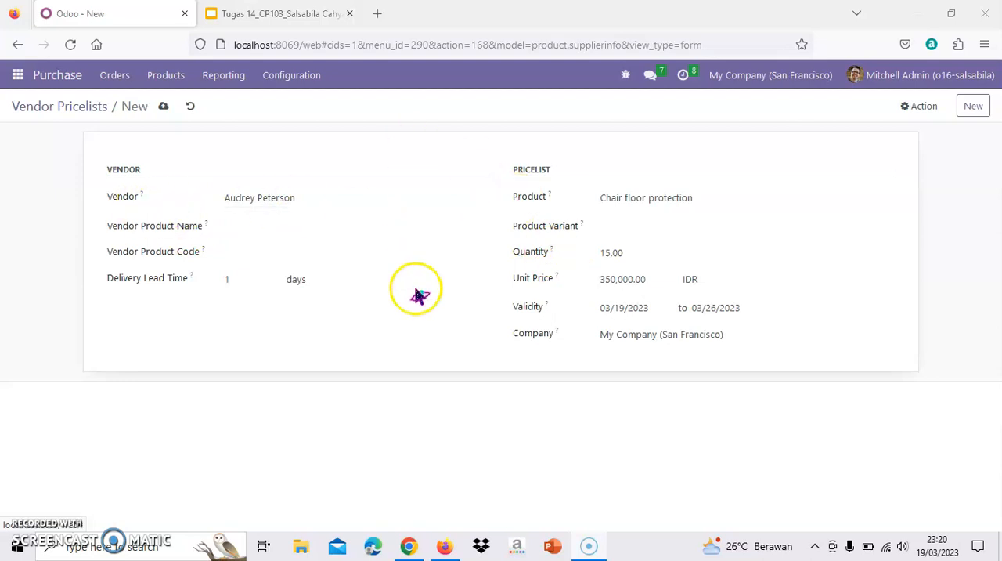
{"action": "left_click", "coordinate": [162, 108]}
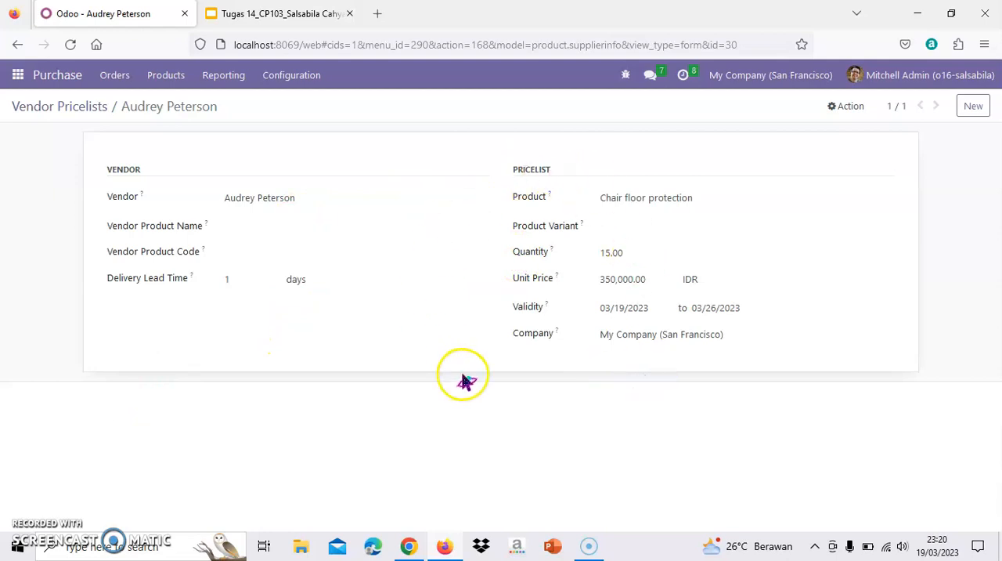
Create a new request for quotation for the same vendor as the saved pricelist
{"action": "left_click", "coordinate": [72, 86]}
{"action": "left_click", "coordinate": [100, 110]}
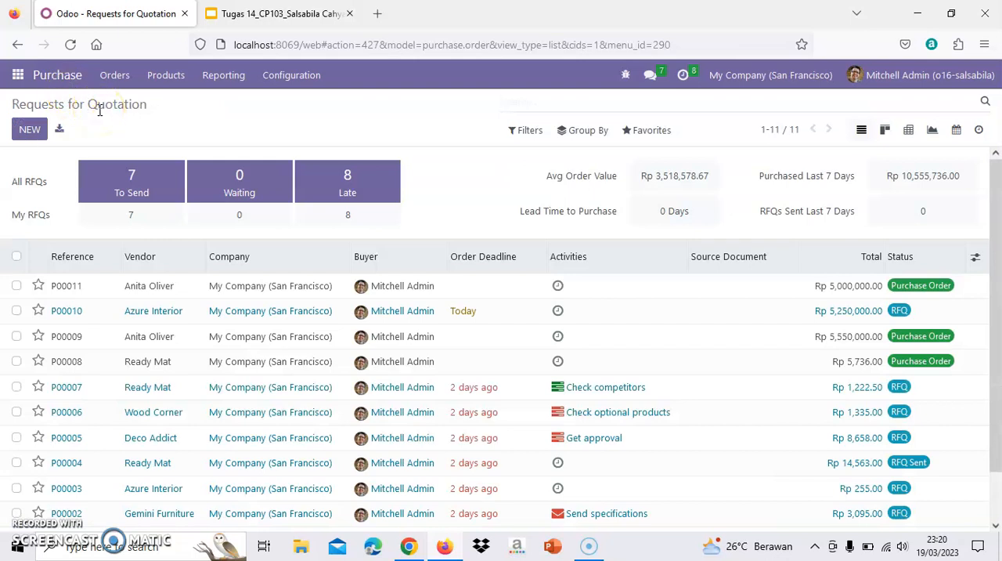
{"action": "left_click", "coordinate": [35, 131]}
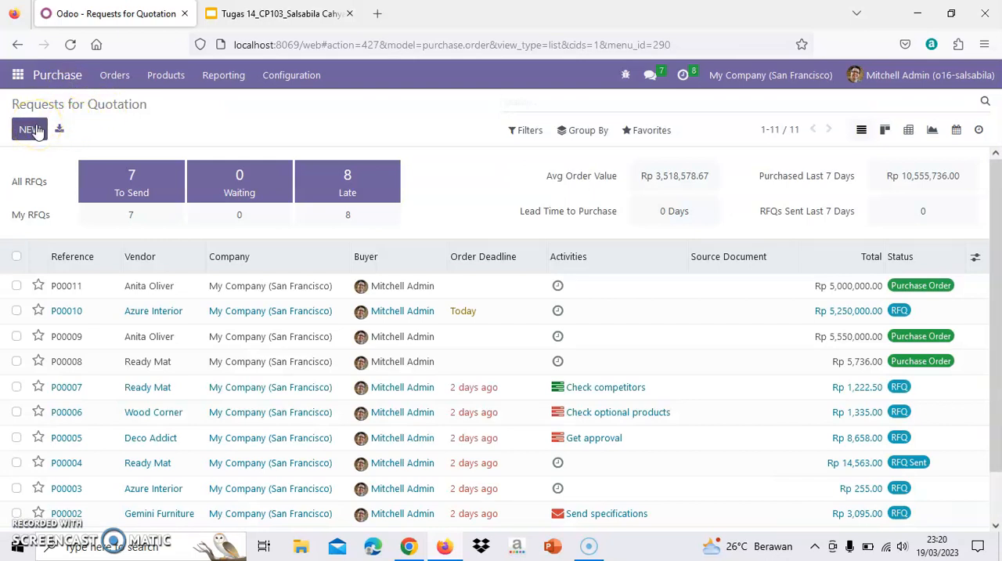
{"action": "left_click", "coordinate": [35, 131]}
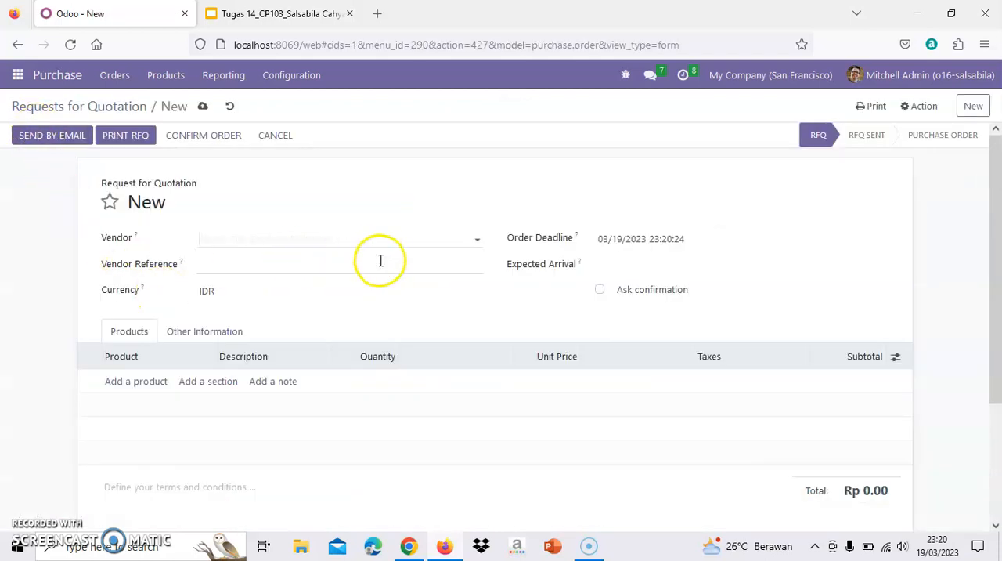
{"action": "left_click", "coordinate": [442, 246]}
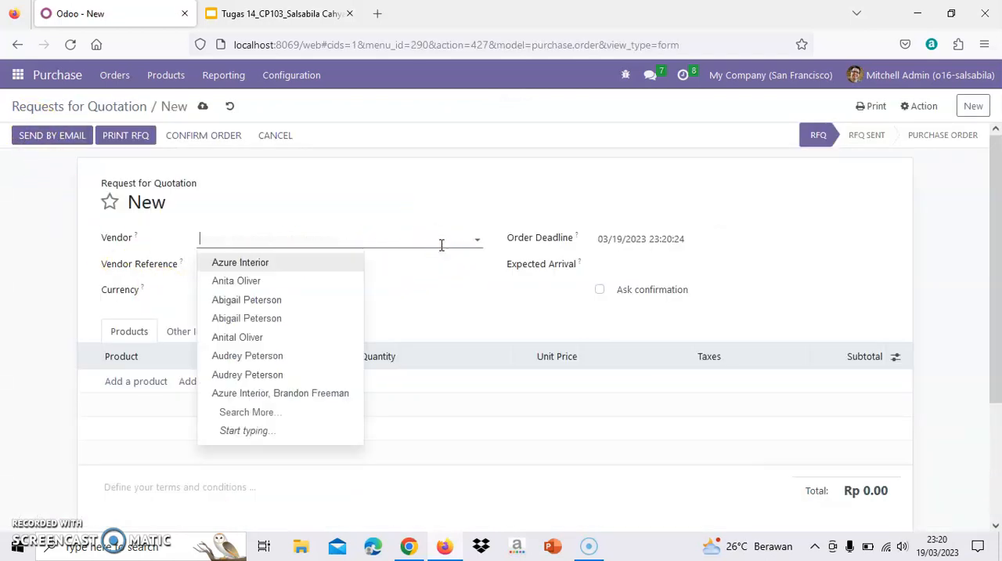
{"action": "left_click", "coordinate": [296, 363]}
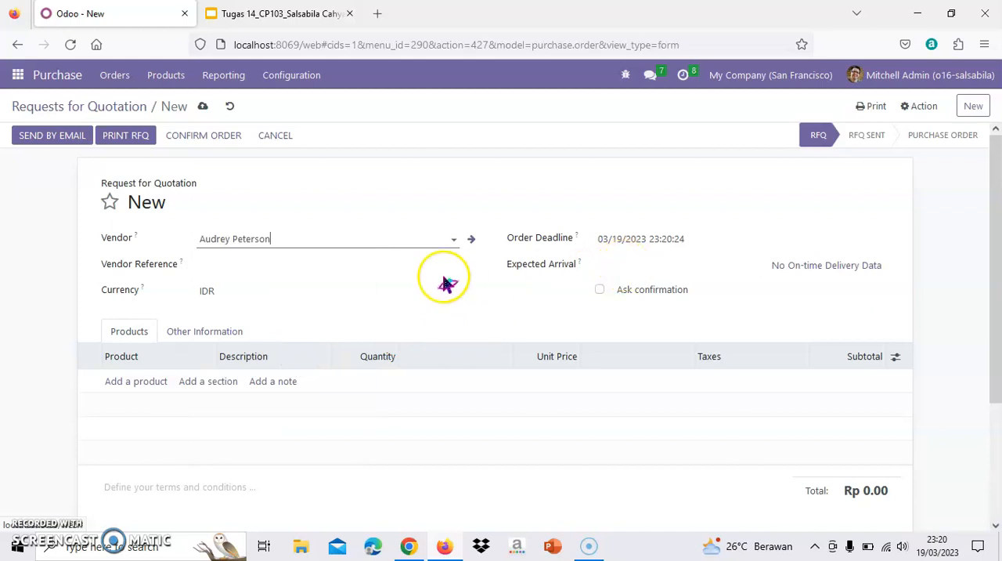
Add an order line to the quotation for the product Chair floor protection
{"action": "left_click", "coordinate": [139, 381]}
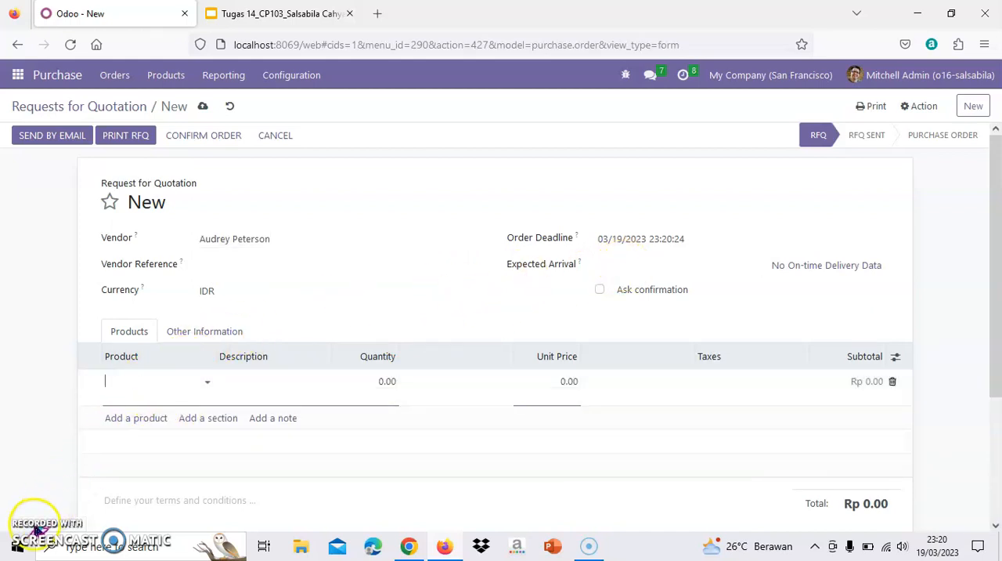
{"action": "left_click", "coordinate": [208, 384]}
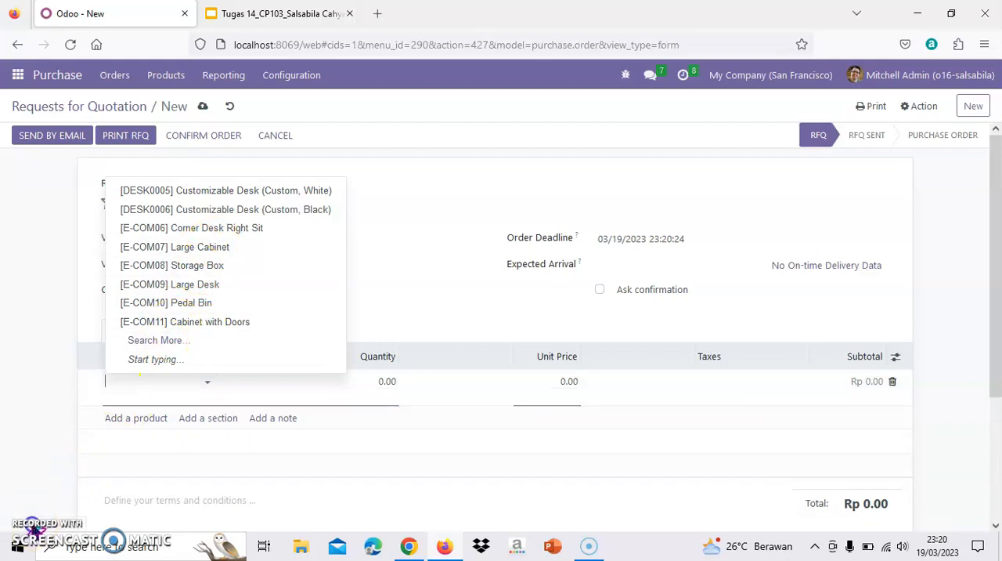
{"action": "left_click", "coordinate": [148, 382]}
{"action": "left_click", "coordinate": [148, 382]}
{"action": "type", "text": "chair"}
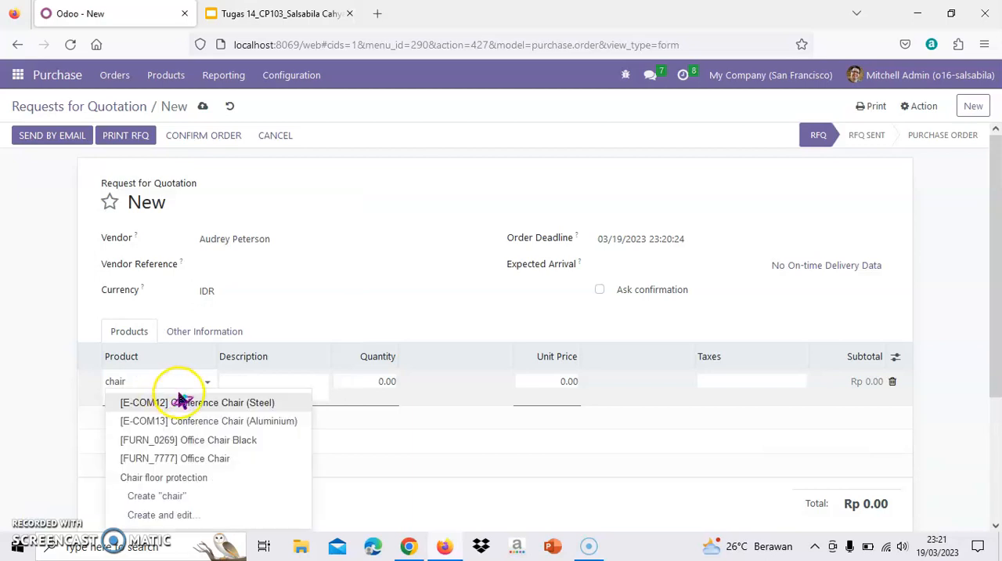
{"action": "left_click", "coordinate": [223, 478]}
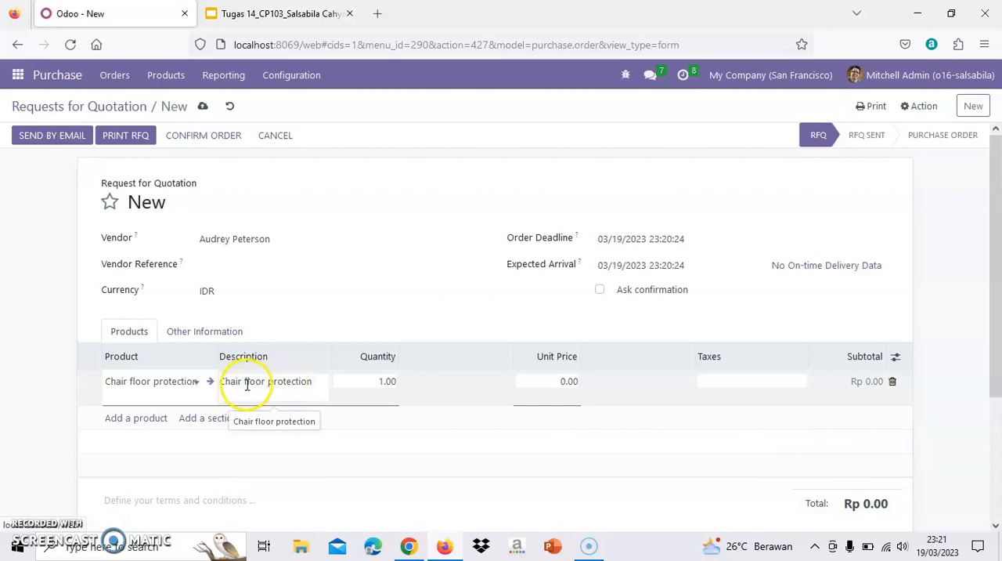
Reselect Chair floor protection as the order line's product to apply the vendor pricelist, and review the quotation
{"action": "left_click", "coordinate": [24, 509]}
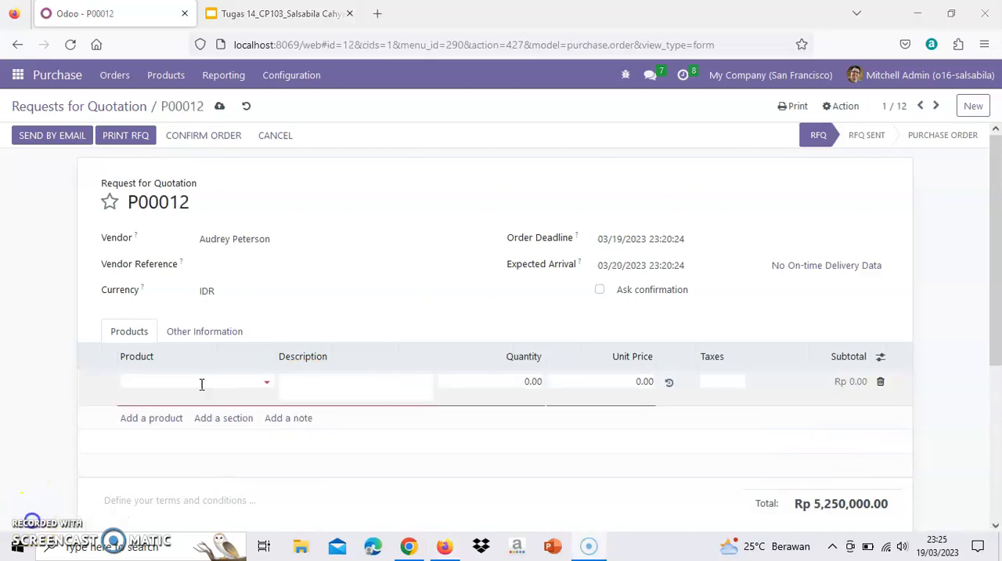
{"action": "left_click", "coordinate": [192, 380]}
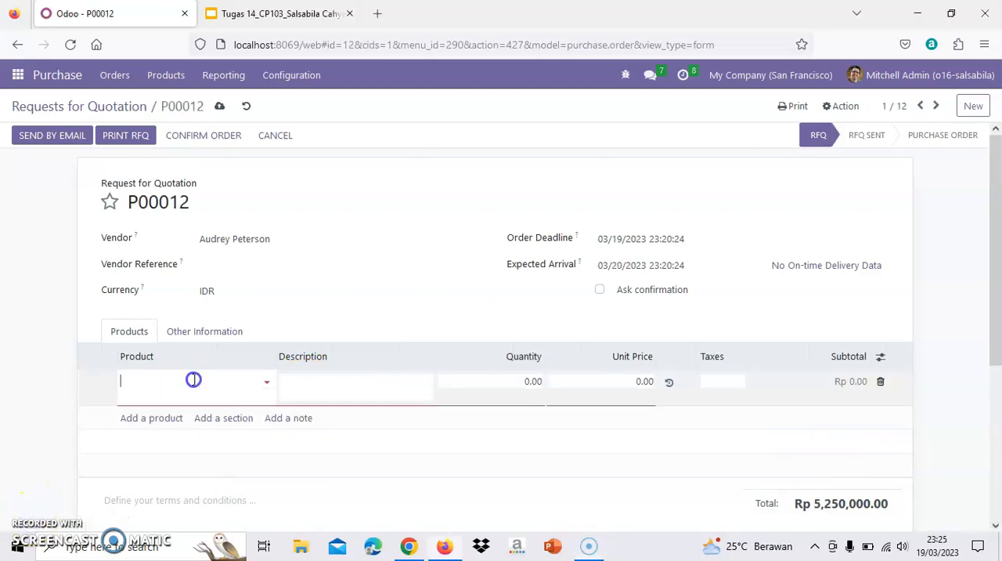
{"action": "type", "text": "ch"}
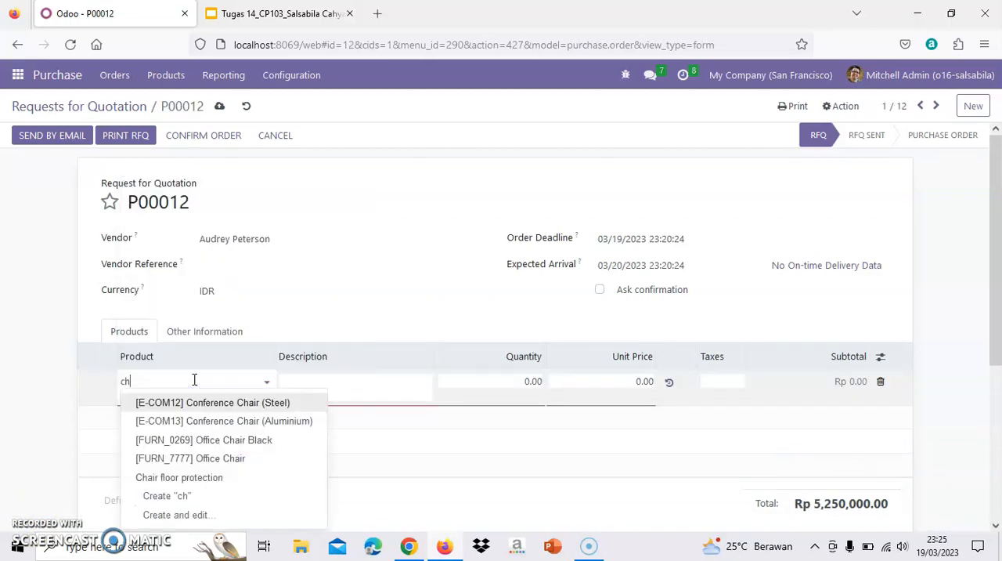
{"action": "left_click", "coordinate": [219, 478]}
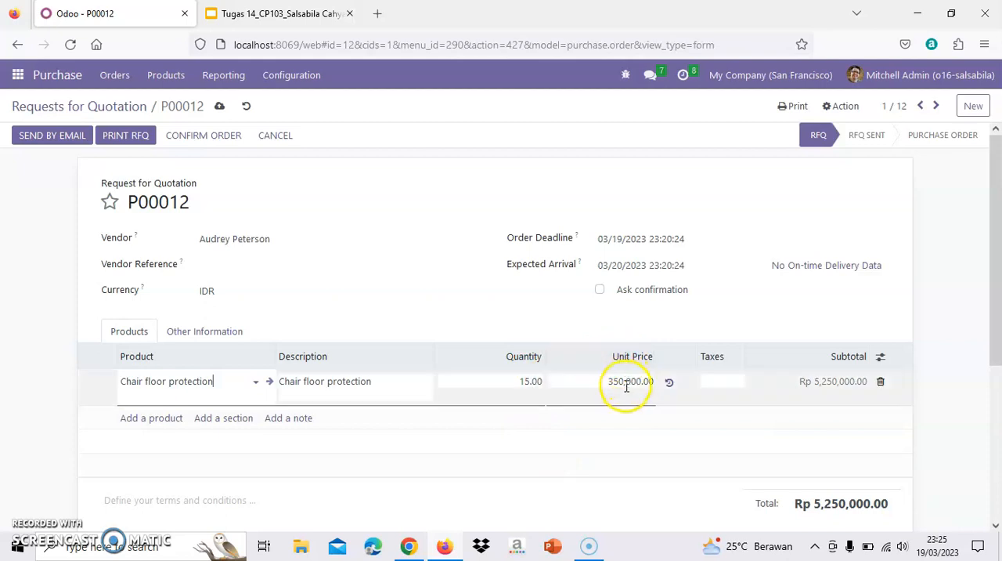
{"action": "left_click_drag", "start_coordinate": [997, 241], "coordinate": [998, 327]}
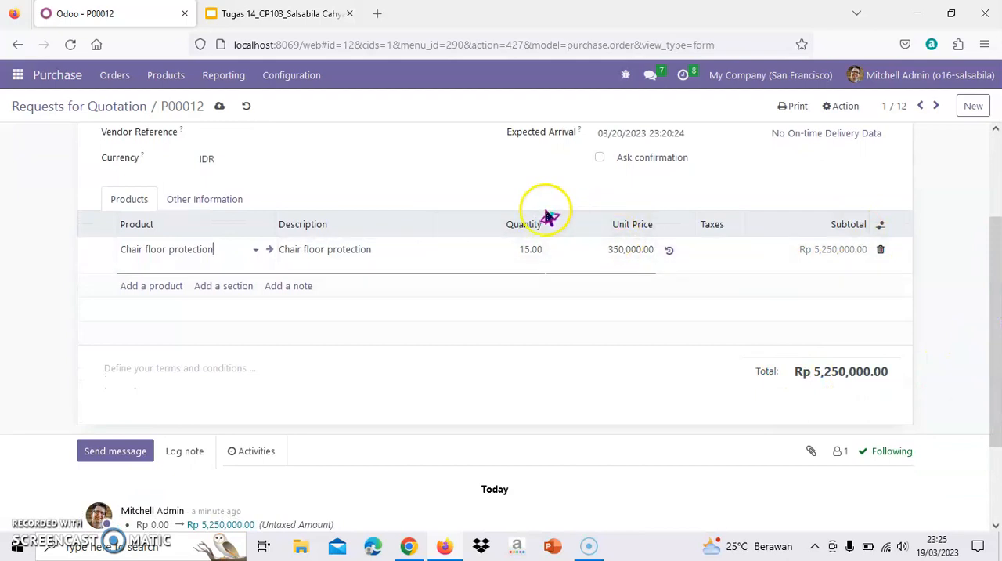
{"action": "left_click_drag", "start_coordinate": [999, 313], "coordinate": [998, 231]}
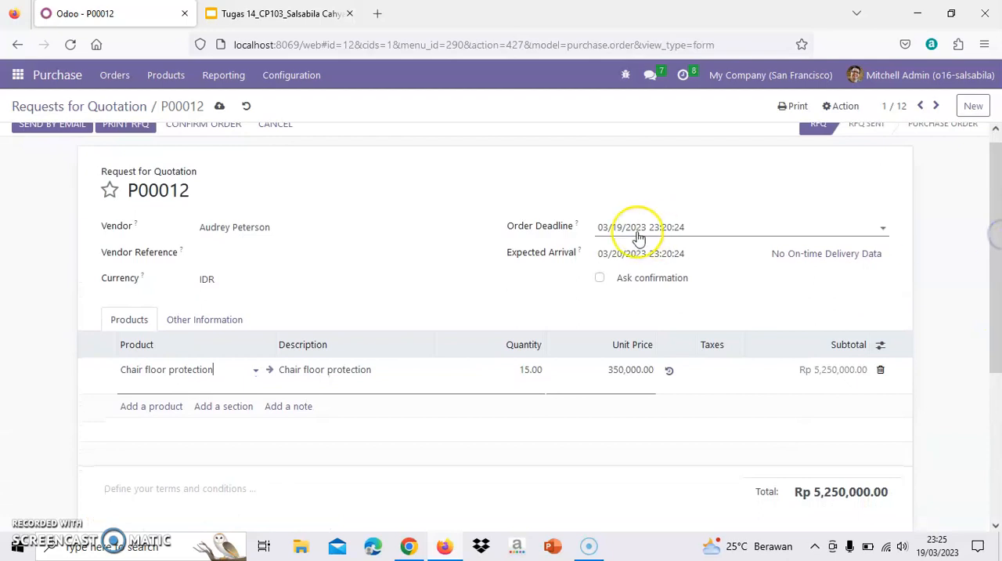
{"action": "scroll", "coordinate": [637, 235], "scroll_direction": "up", "scroll_amount": 1}
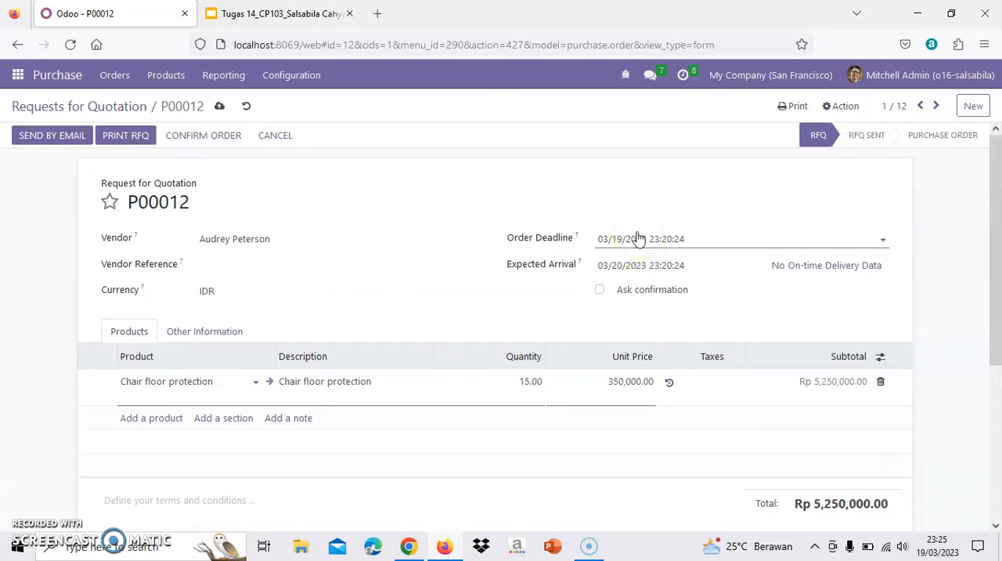